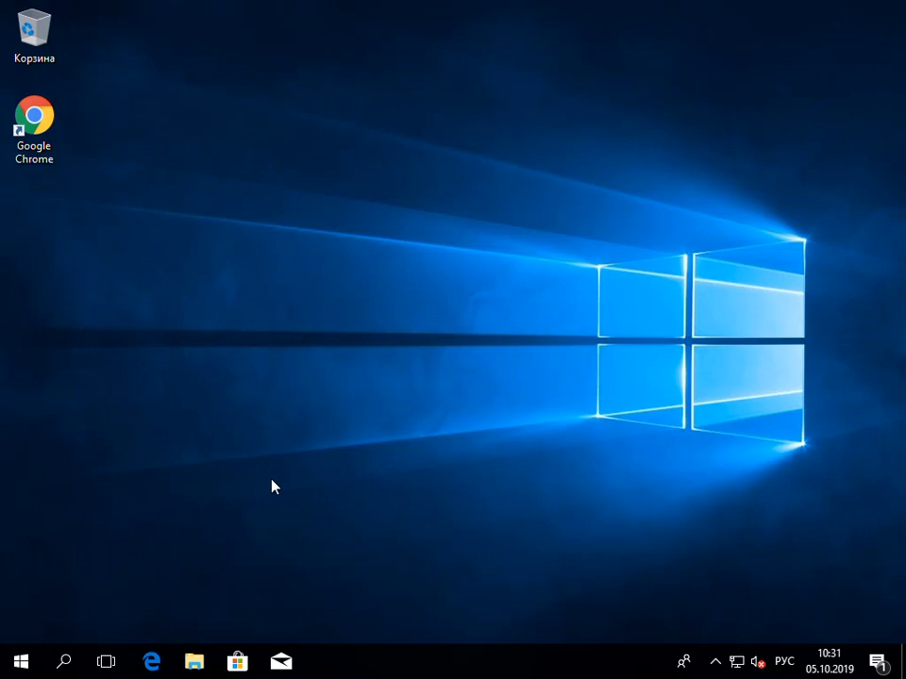
Open a Command Prompt and run ipconfig to show the computer's network addresses
left_click(63, 664)
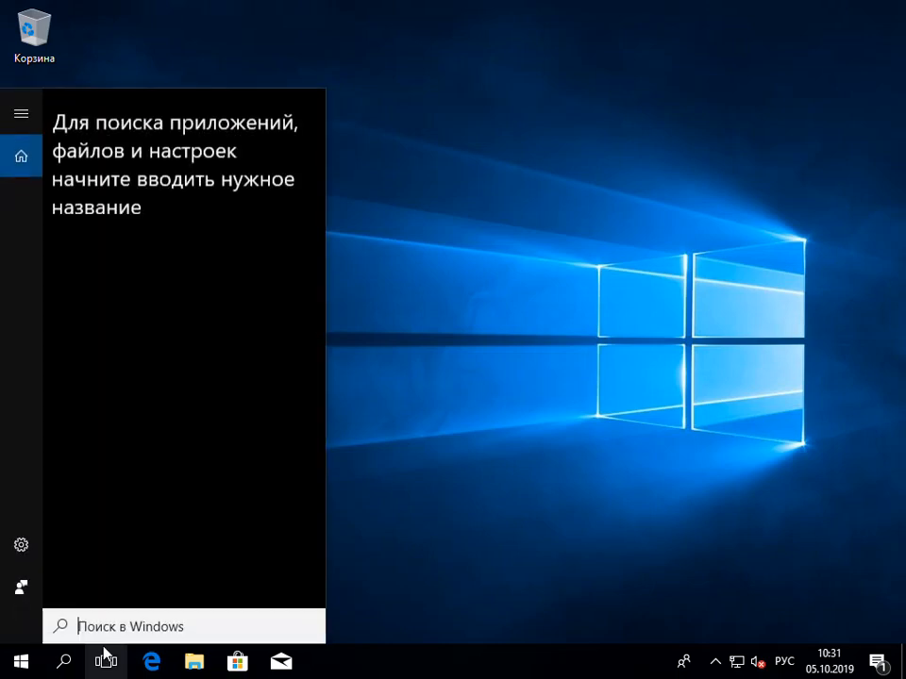
key("alt+shift")
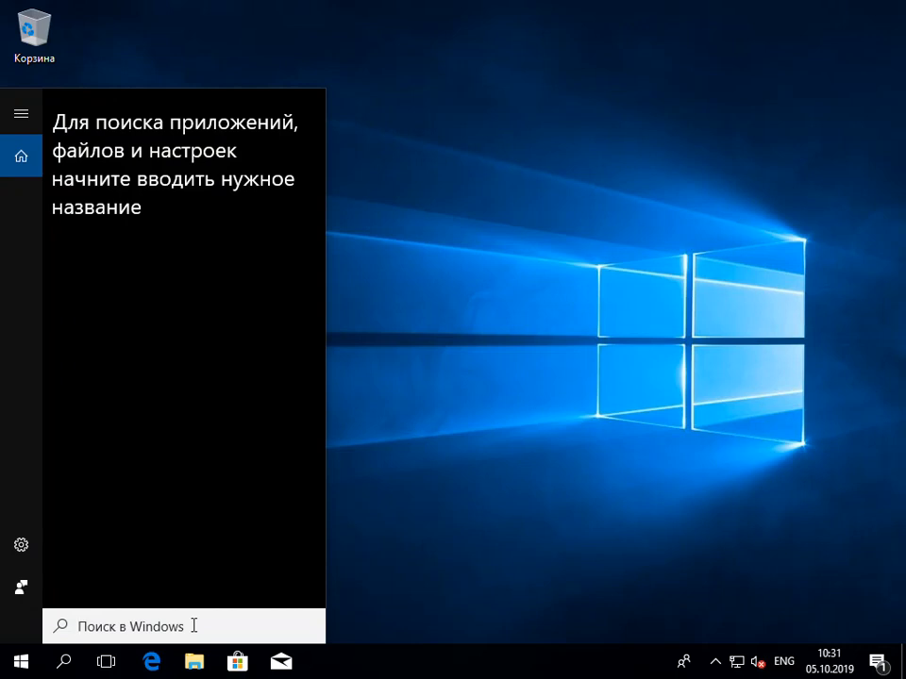
type("cm")
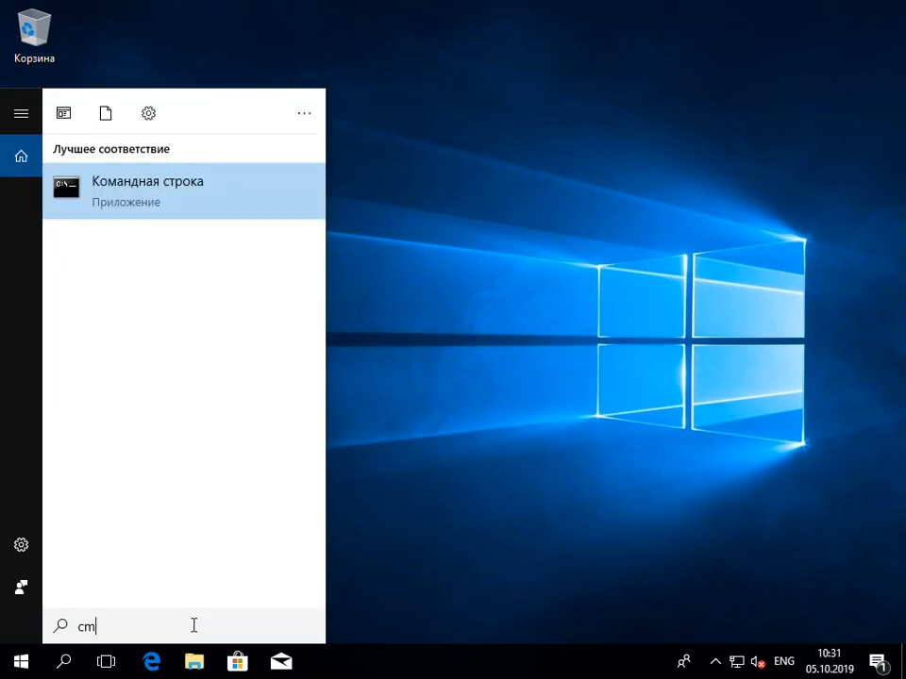
type("d")
key("Return")
type("ipconfig")
key("Return")
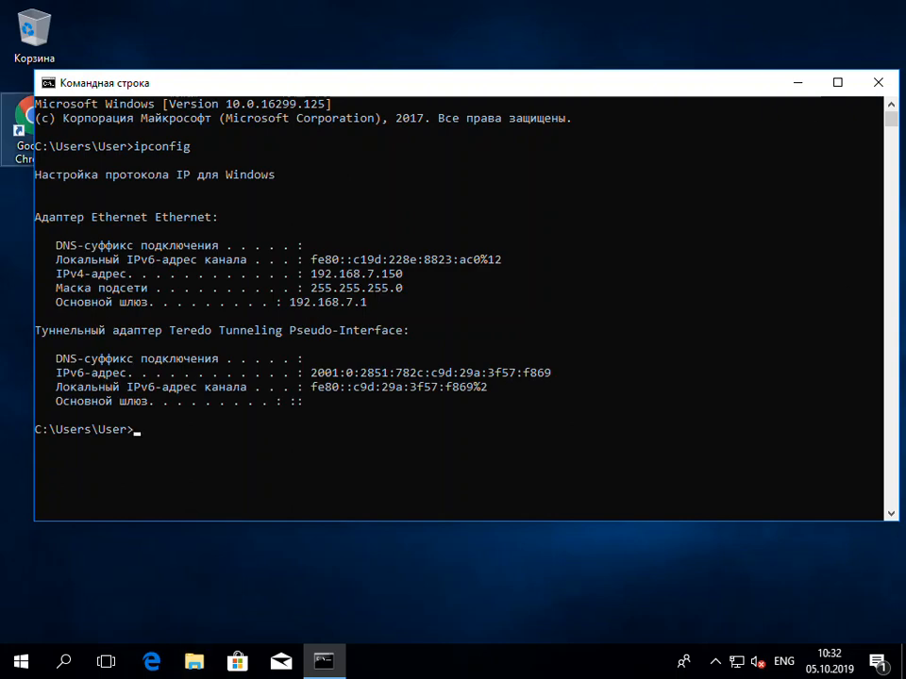
Load 192.168.7.150 in Google Chrome to check for a web server, and minimize the browser and Command Prompt
double_click(22, 127)
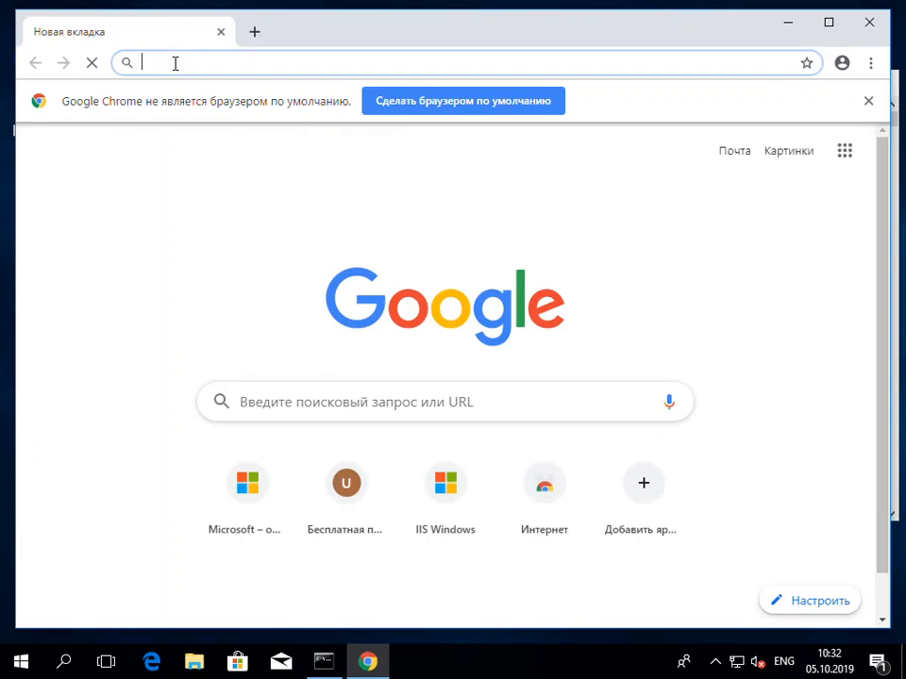
type("192")
key("Return")
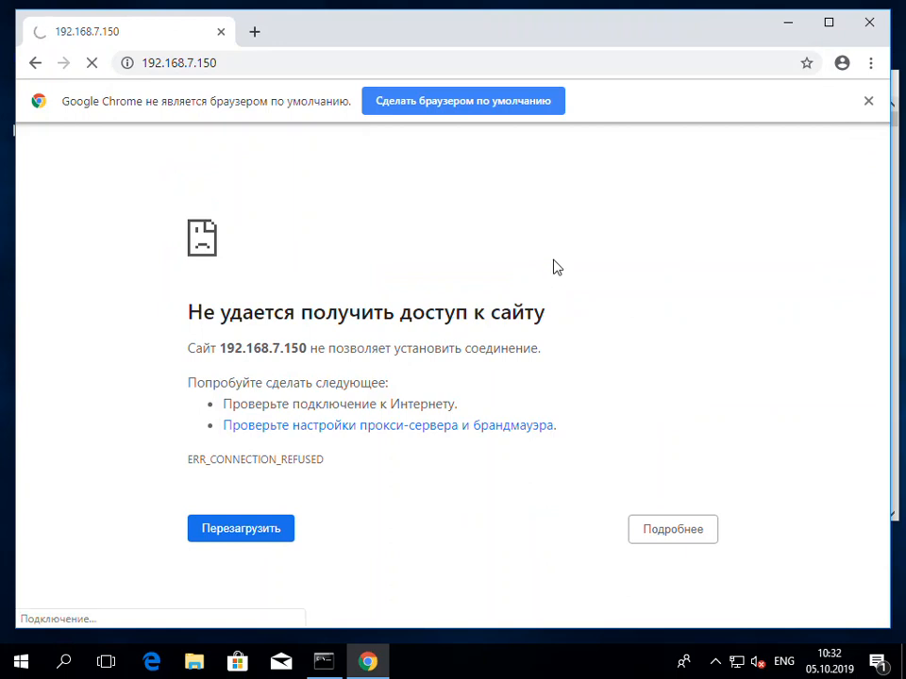
left_click(791, 28)
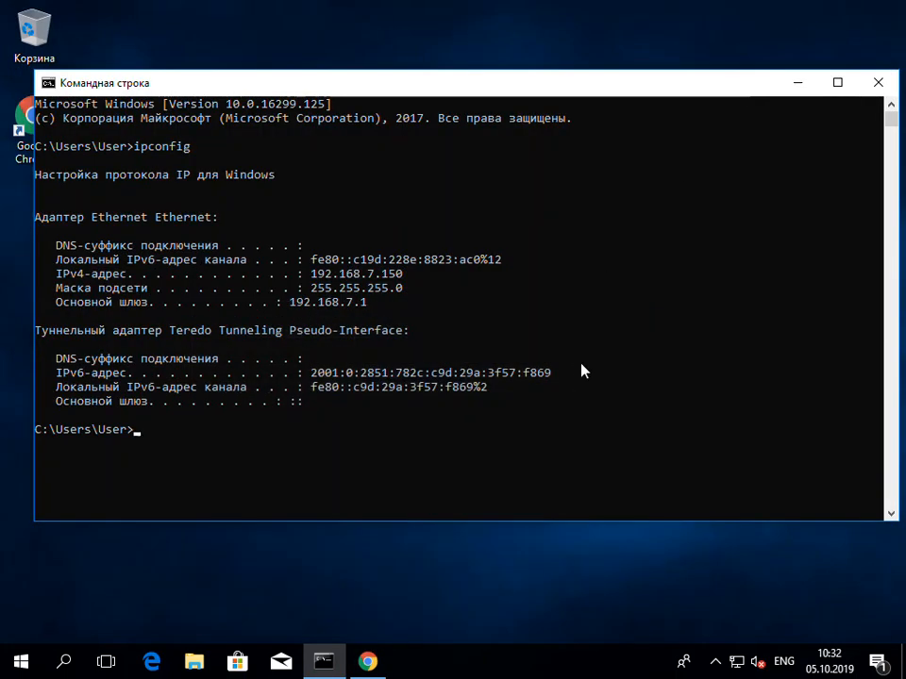
left_click(800, 86)
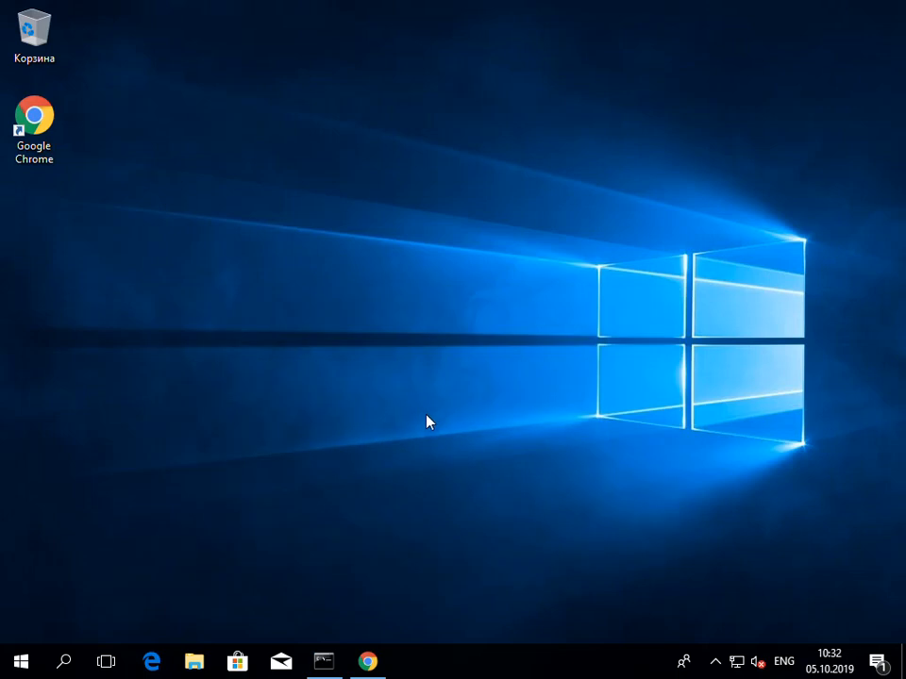
Open the Windows components list (Компоненты Windows) from Programs and Features in the Control Panel
left_click(64, 662)
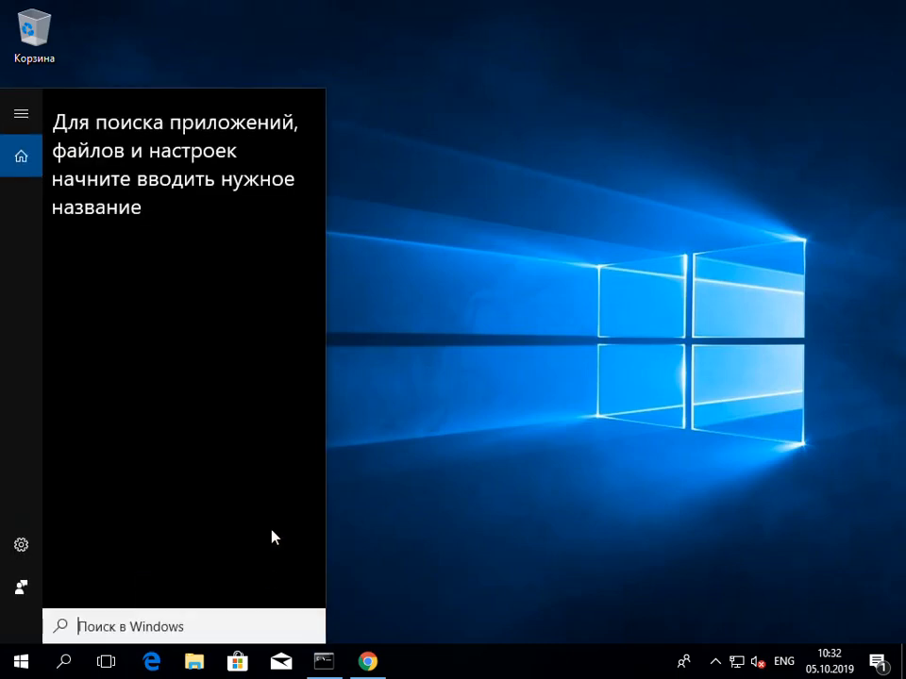
key("alt+shift")
type("пане")
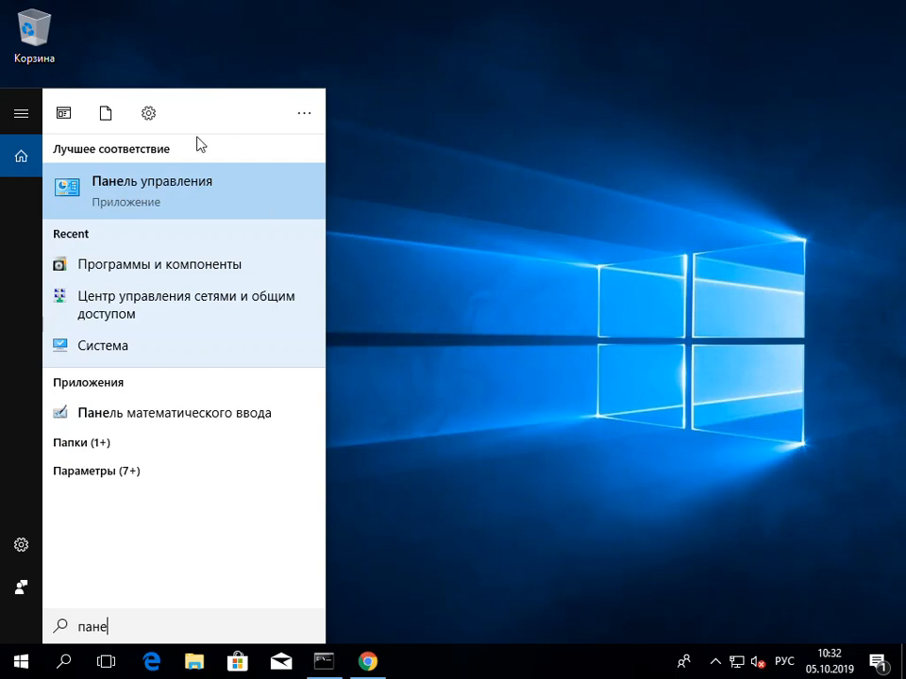
left_click(168, 190)
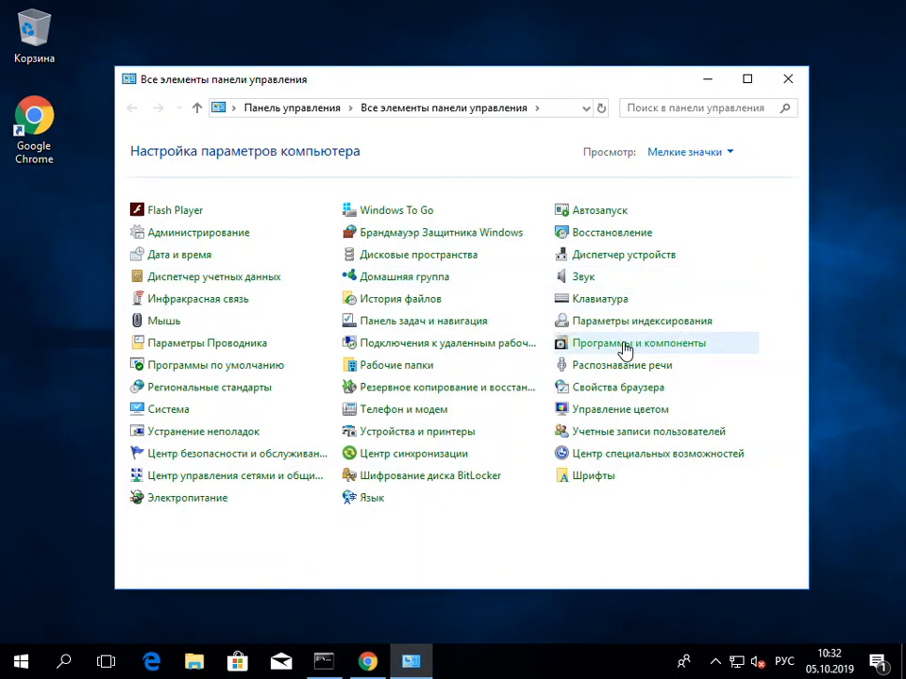
left_click(624, 352)
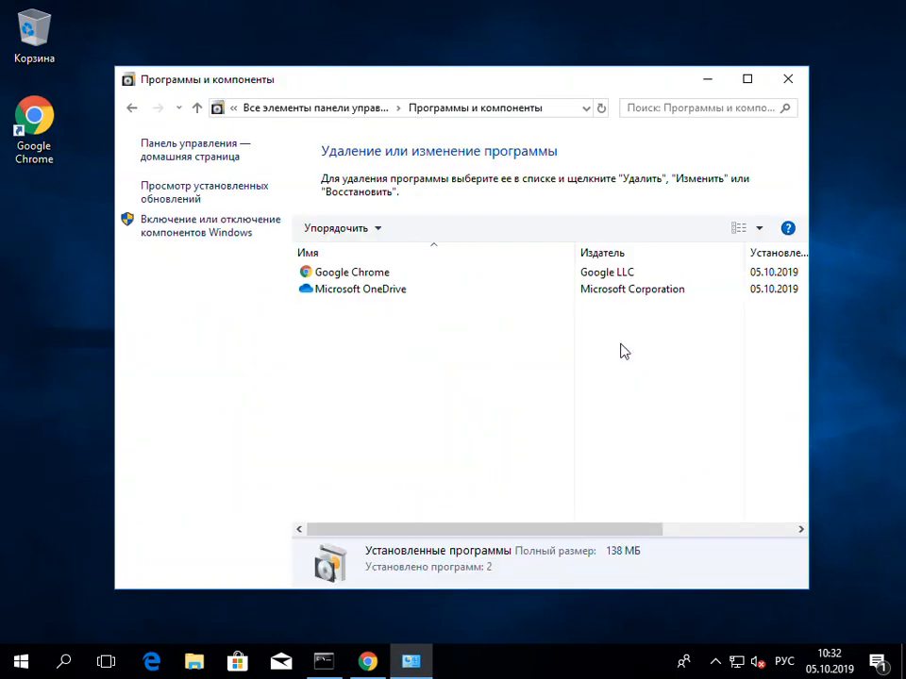
left_click(161, 231)
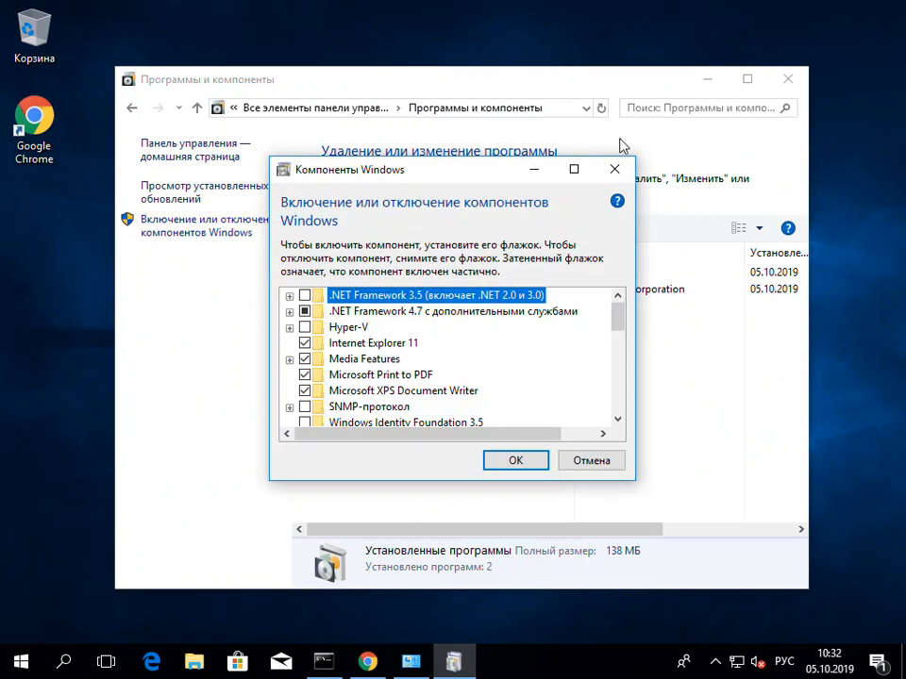
Enable the IIS services component (Службы IIS) with its default subcomponents, apply the change and close Programs and Features
left_click(573, 169)
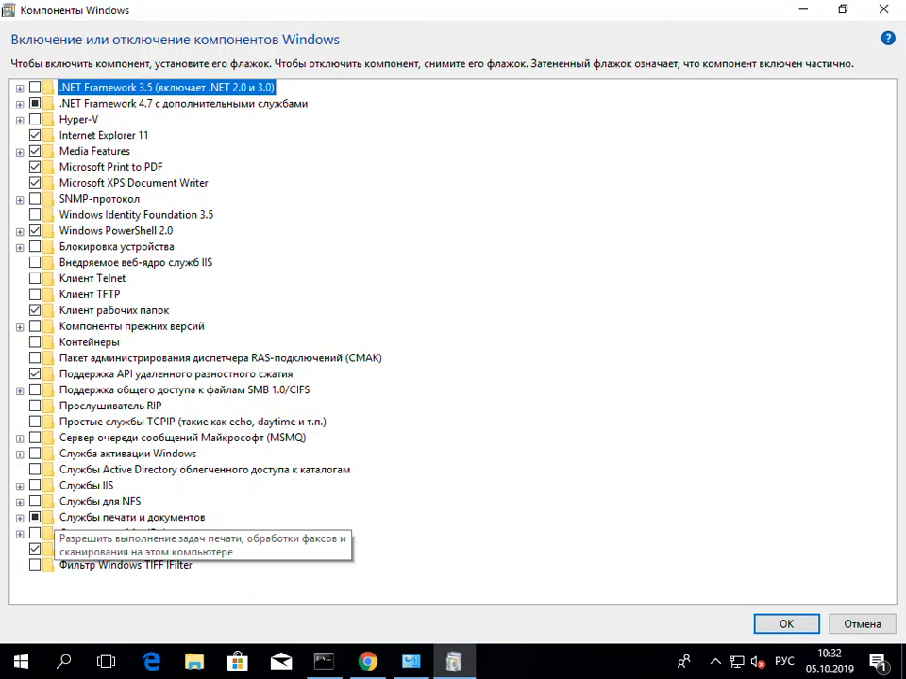
left_click(35, 485)
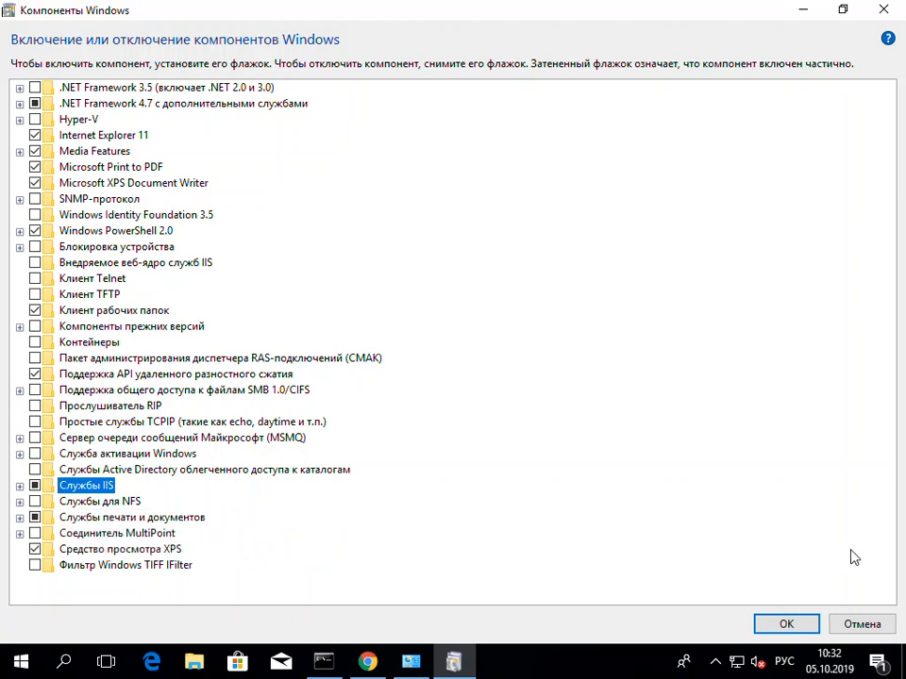
left_click(782, 625)
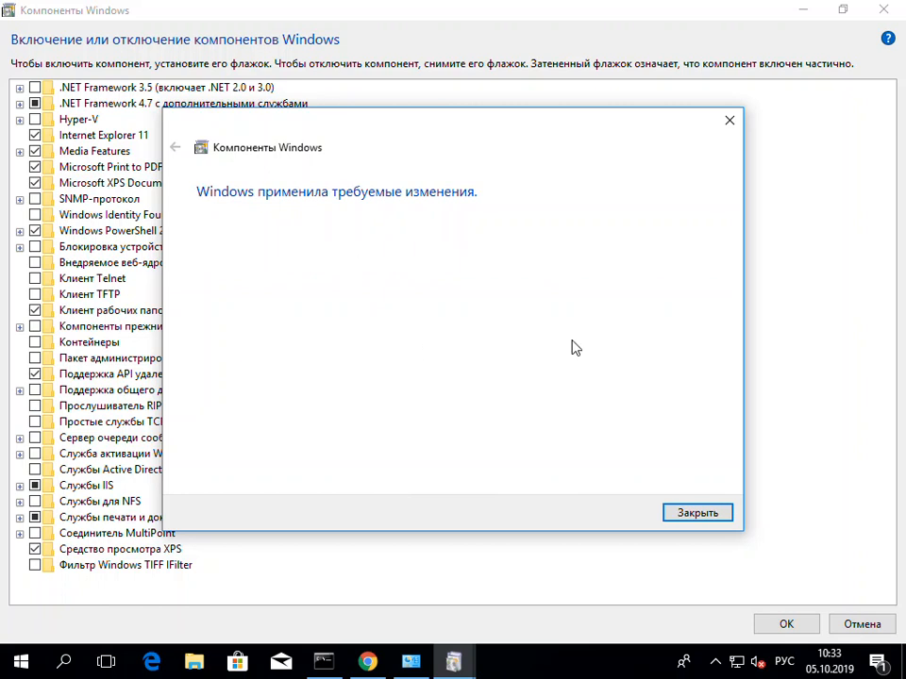
left_click(697, 514)
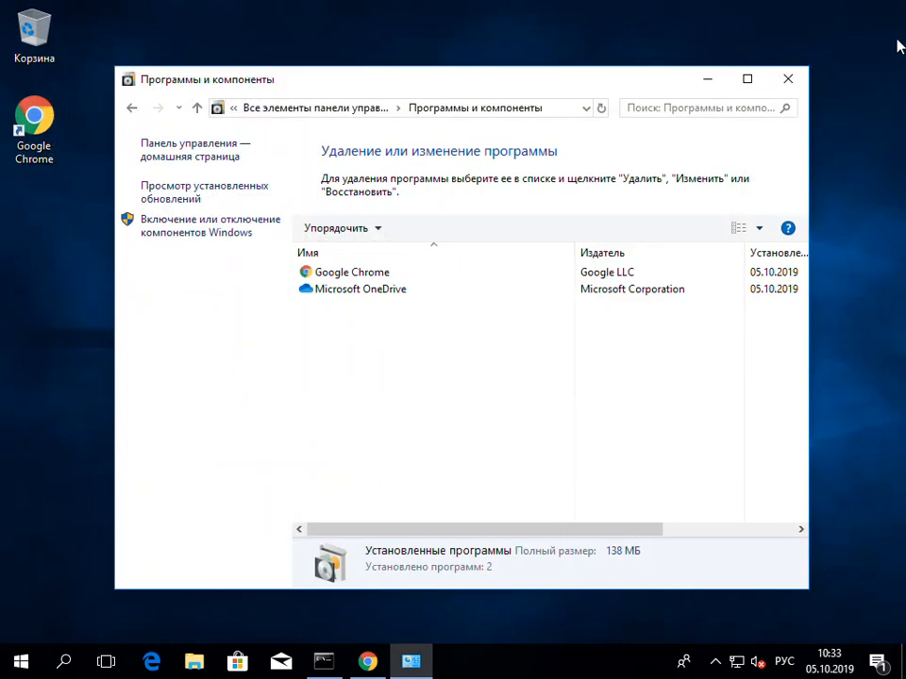
left_click(798, 83)
Load 192.168.7.150 in a new Chrome window to check the IIS start page
double_click(36, 126)
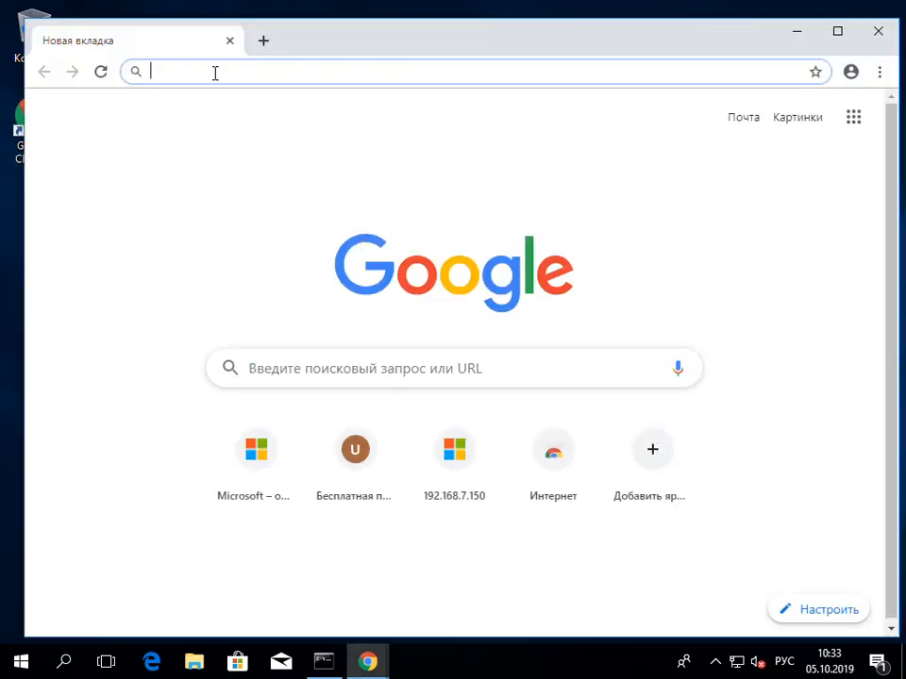
type("19")
key("Right")
key("Return")
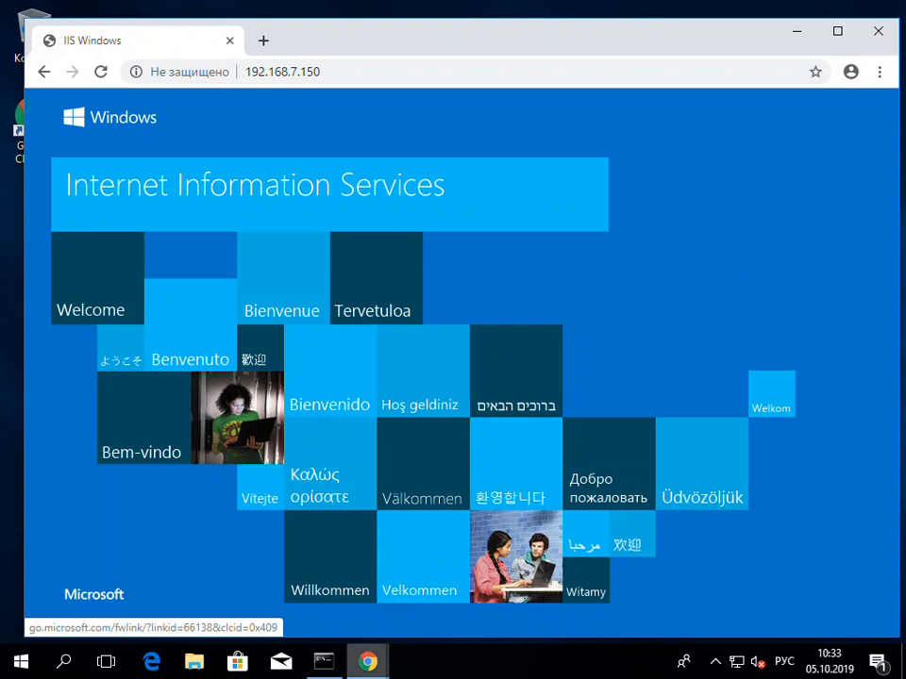
mouse_move(368, 660)
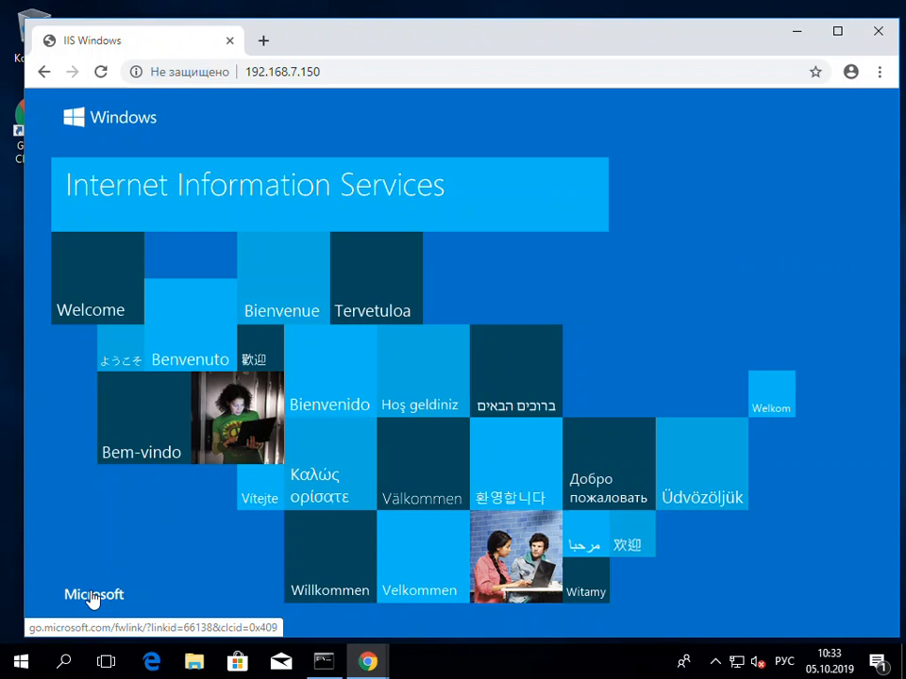
Search Windows for iis and open the IIS Manager (Диспетчер служб IIS)
left_click(64, 662)
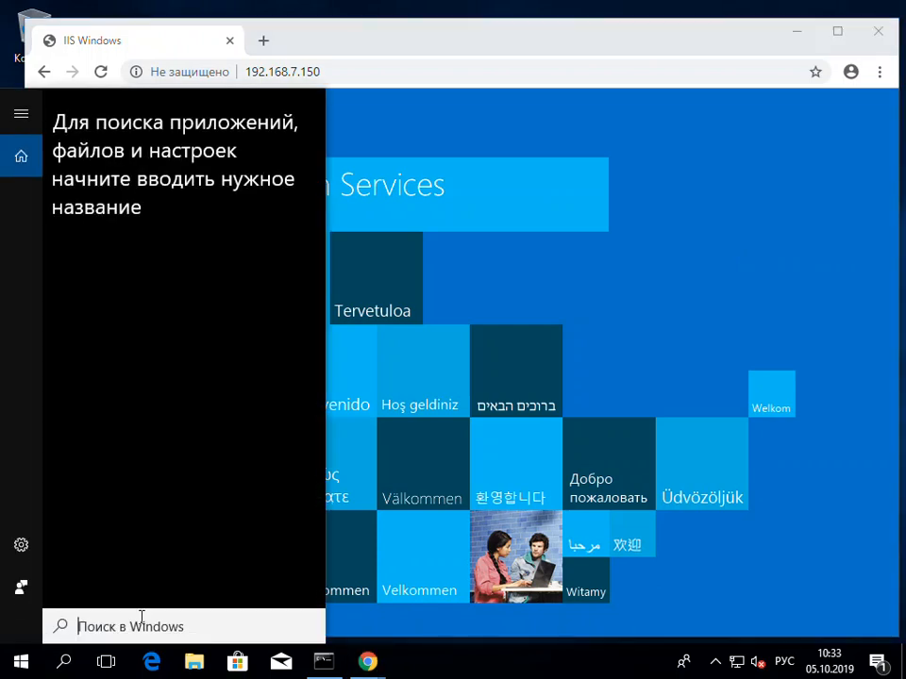
key("alt+shift")
type("iis")
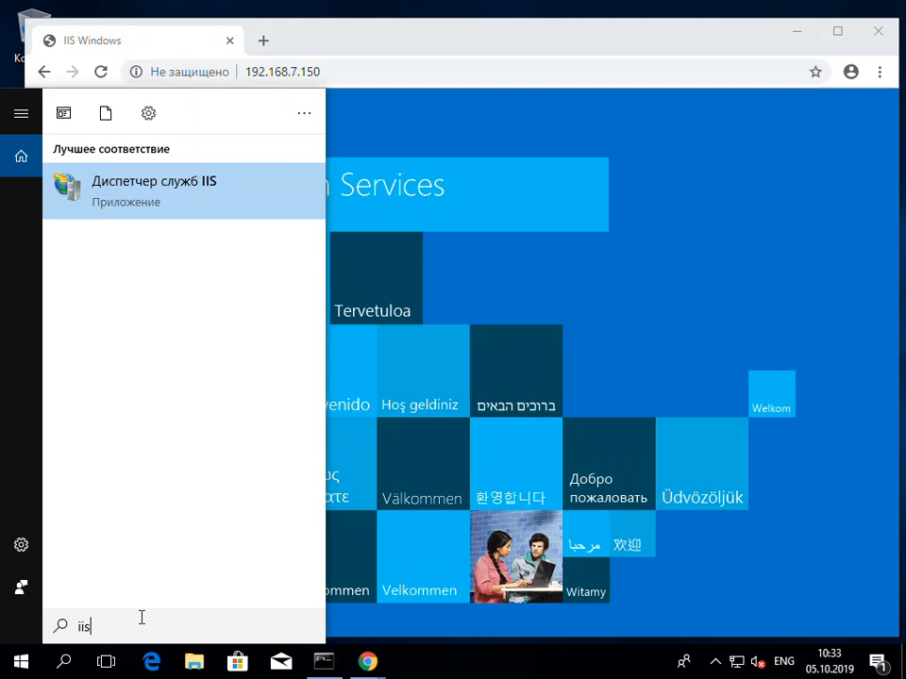
left_click(211, 201)
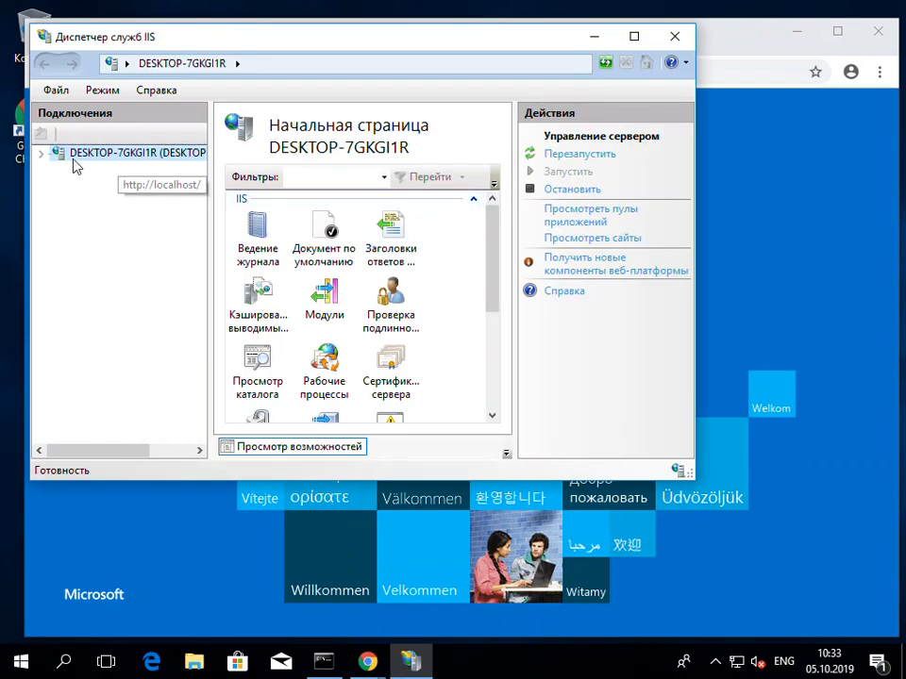
Stop the Default Web Site under the server's sites
left_click(40, 154)
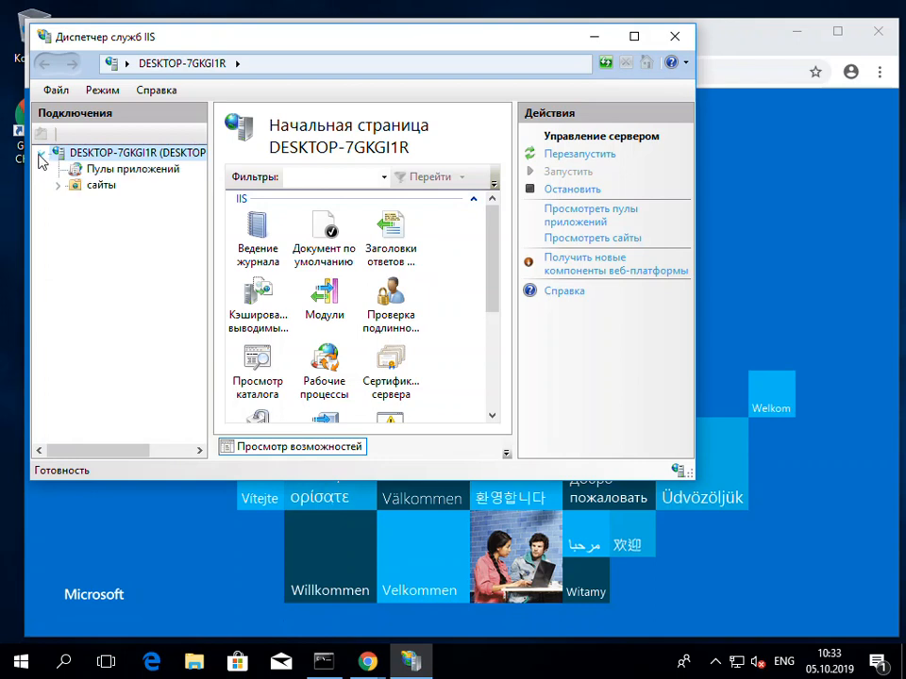
left_click(59, 185)
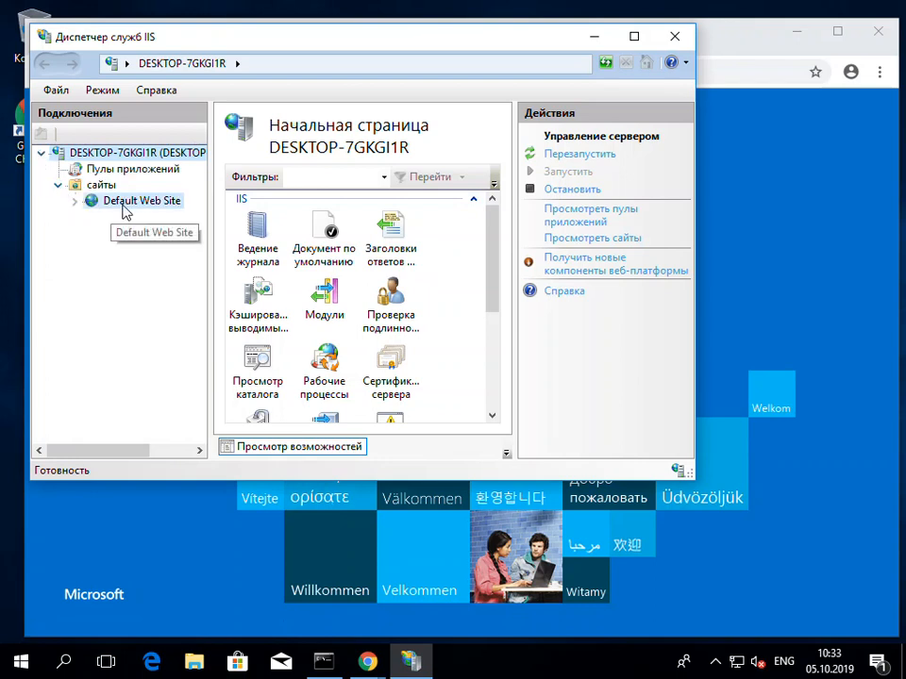
left_click(123, 207)
right_click(124, 207)
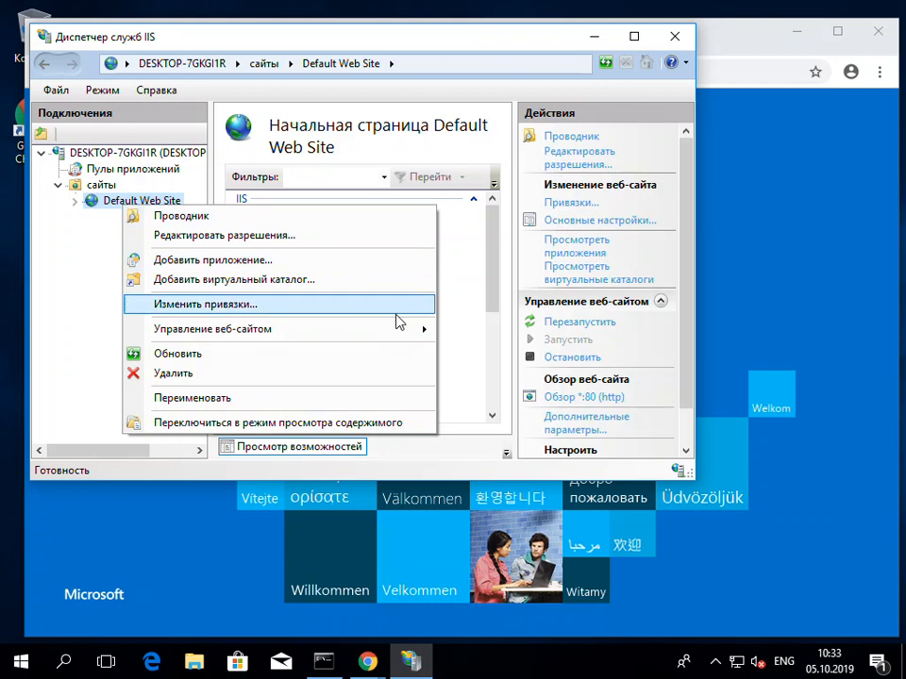
mouse_move(407, 330)
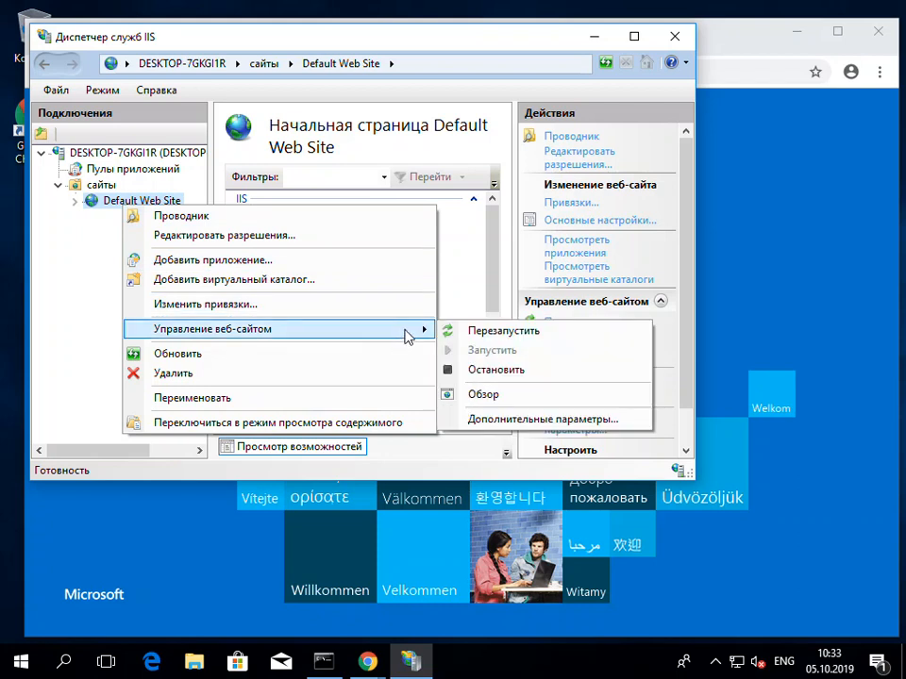
left_click(492, 372)
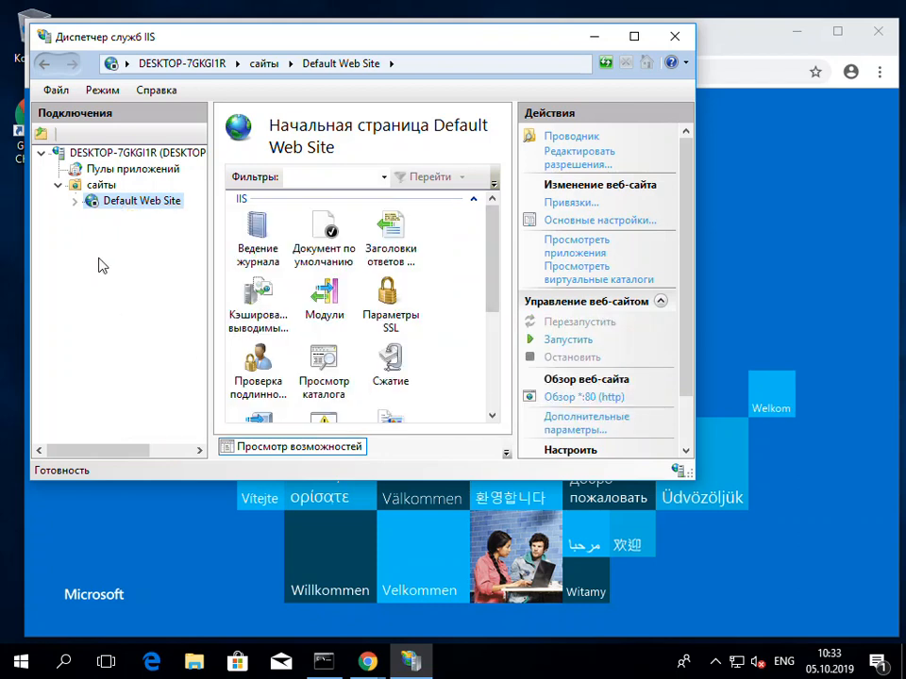
Minimize IIS Manager, reload 192.168.7.150 in Chrome to check the stopped site, and minimize the browser
left_click(595, 36)
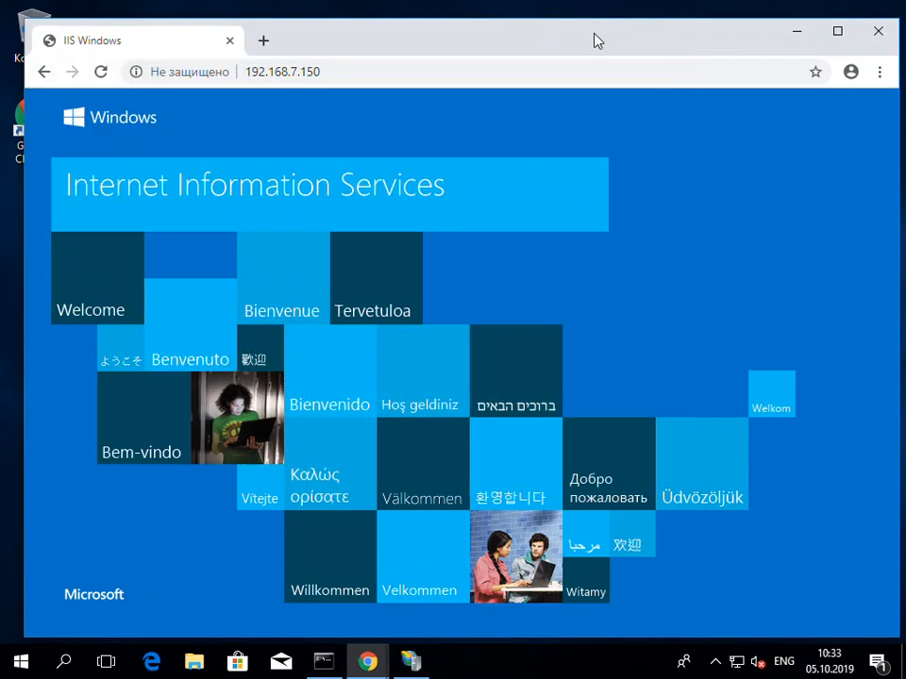
left_click(101, 74)
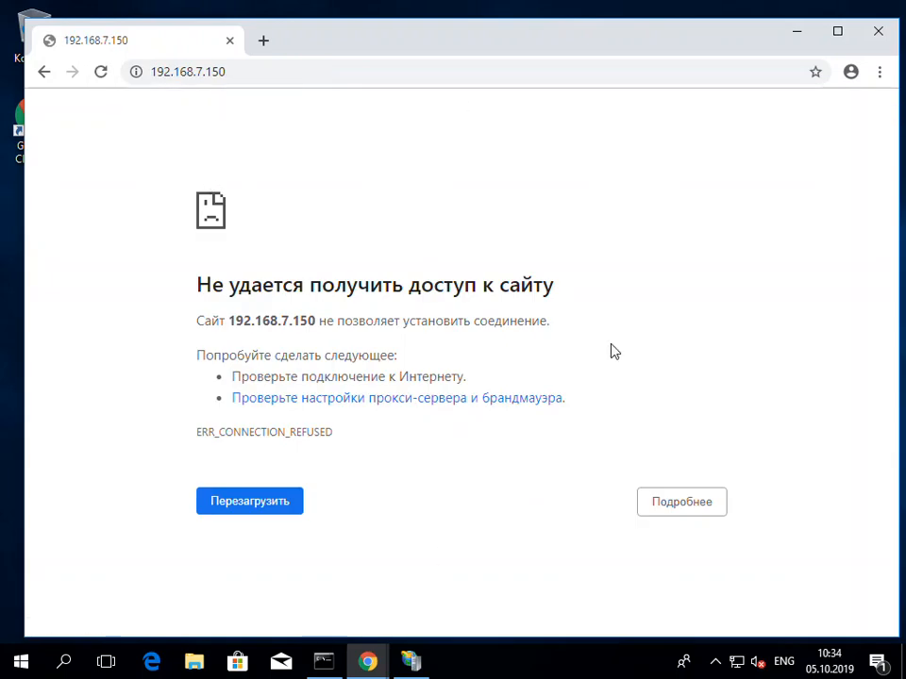
left_click(798, 36)
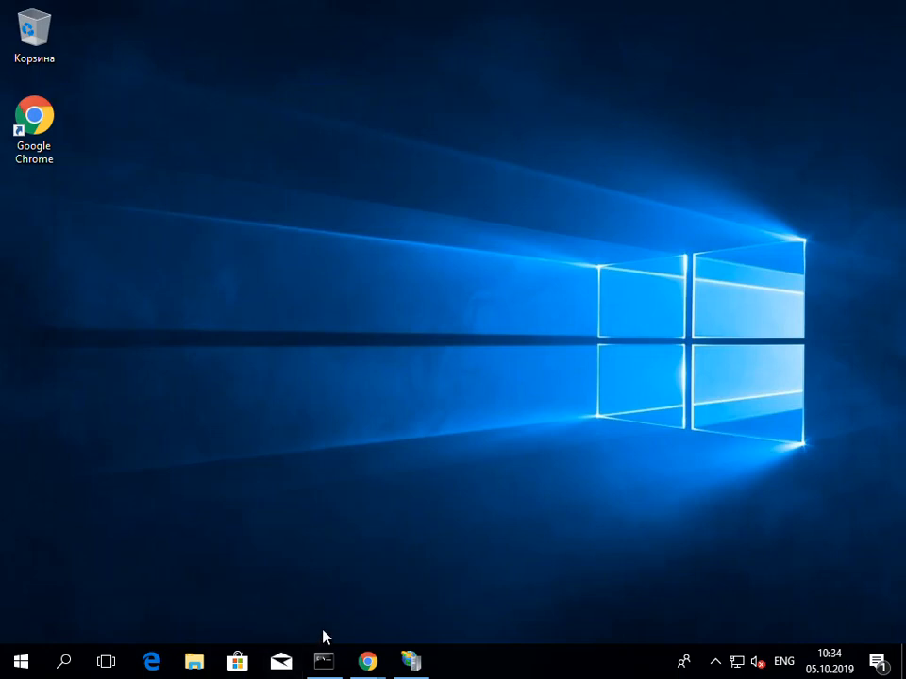
Create a folder named web in the root of drive C: with File Explorer and close the window
left_click(195, 665)
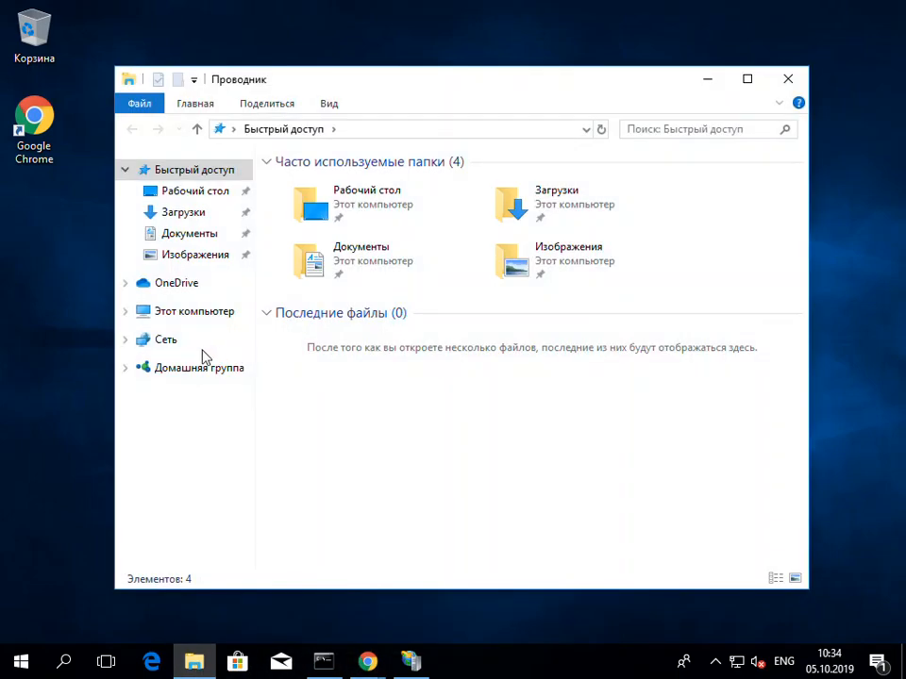
left_click(216, 314)
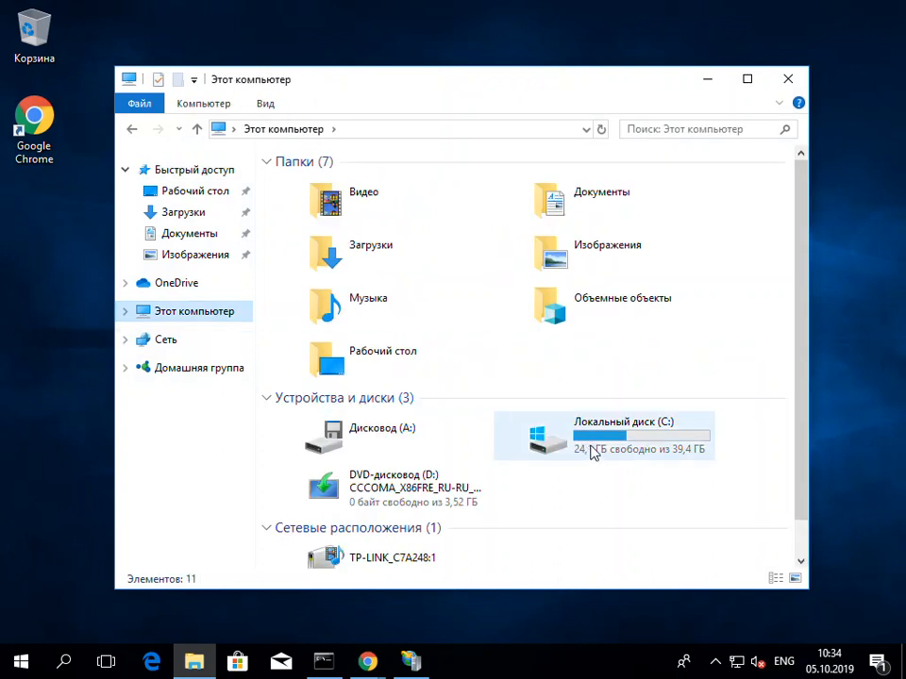
double_click(529, 435)
right_click(304, 373)
mouse_move(432, 542)
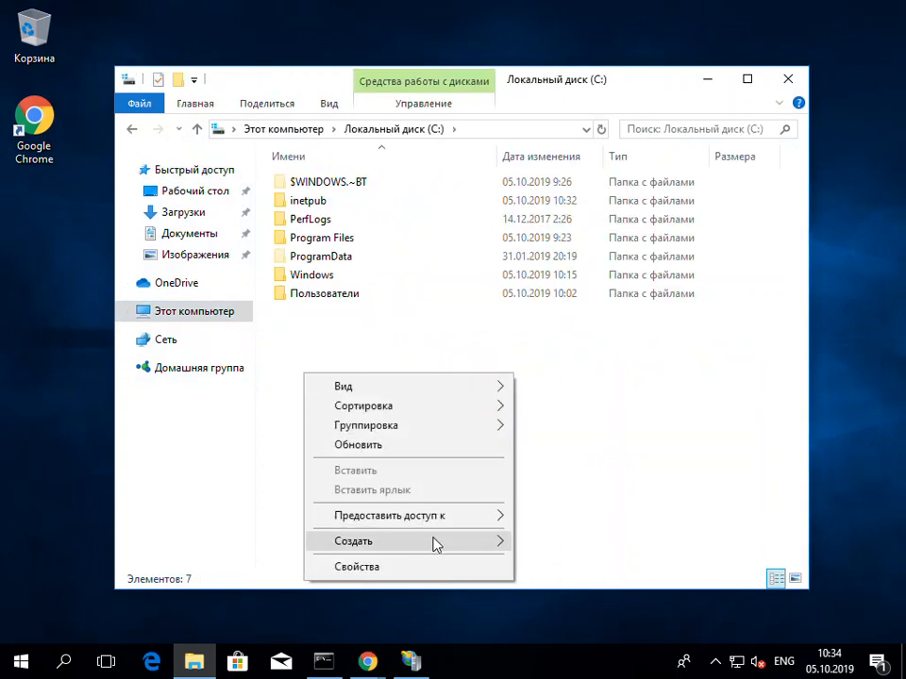
left_click(556, 543)
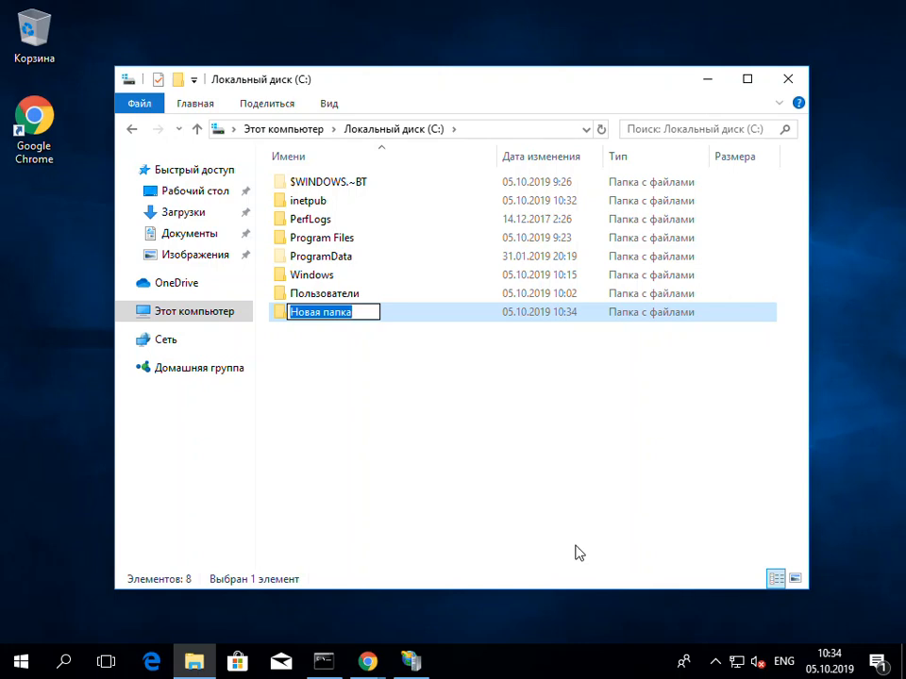
type("web")
key("Return")
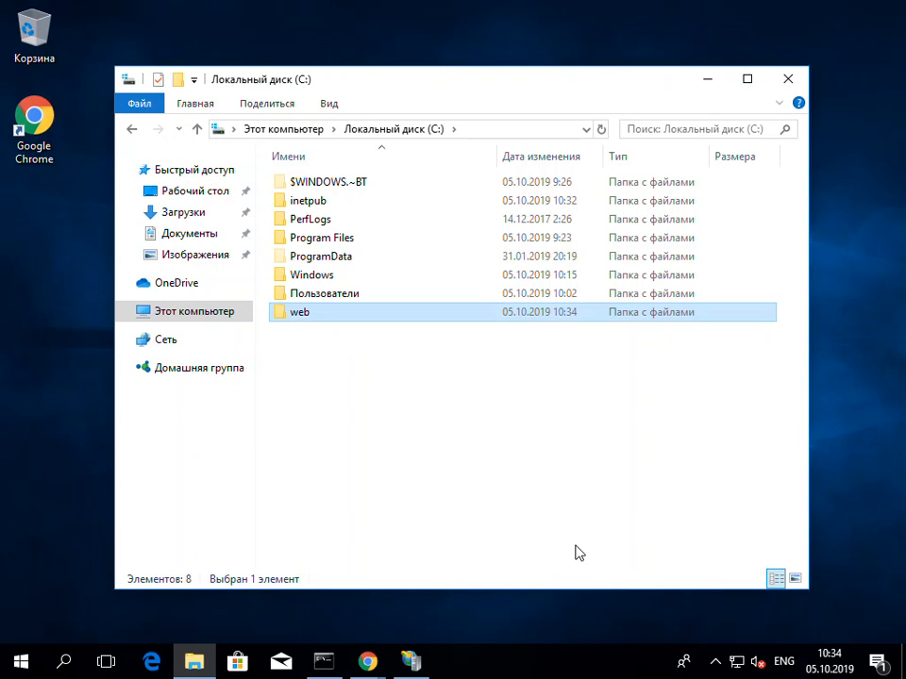
left_click(499, 493)
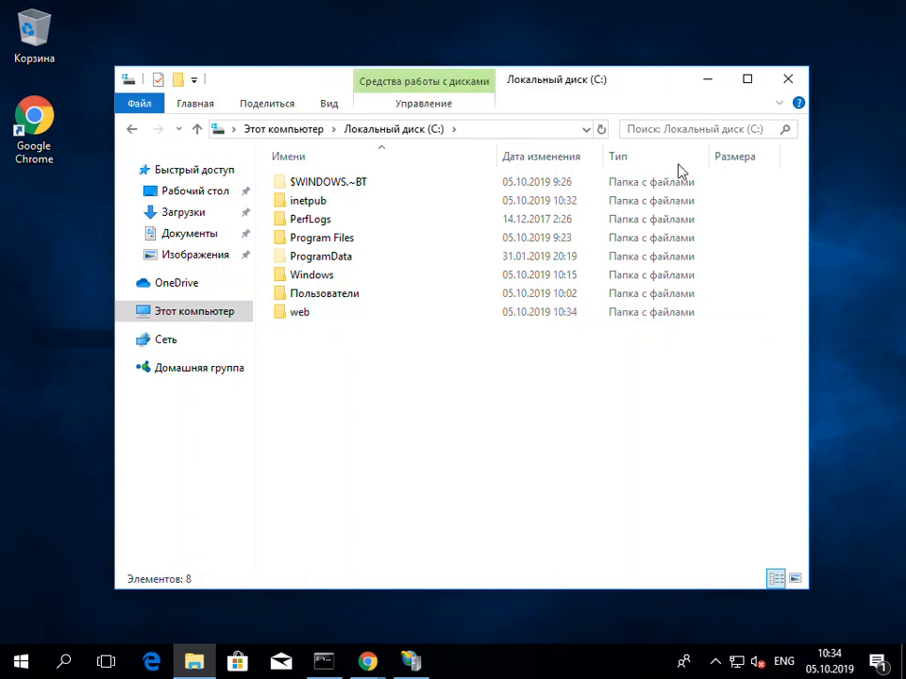
left_click(786, 81)
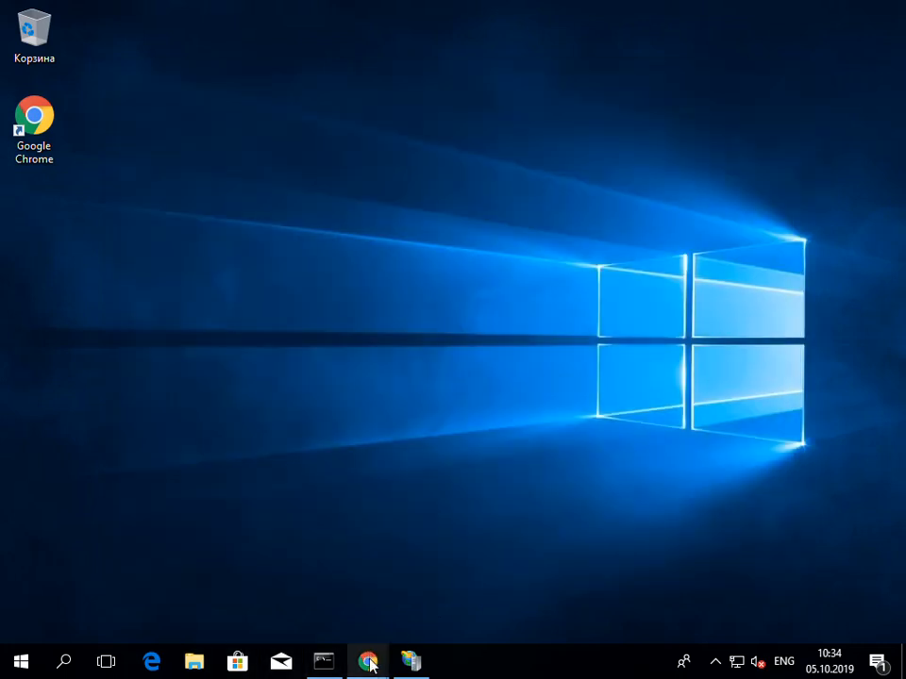
Switch to Chrome and load the microsoft.com home page in a new tab
mouse_move(369, 665)
mouse_move(487, 554)
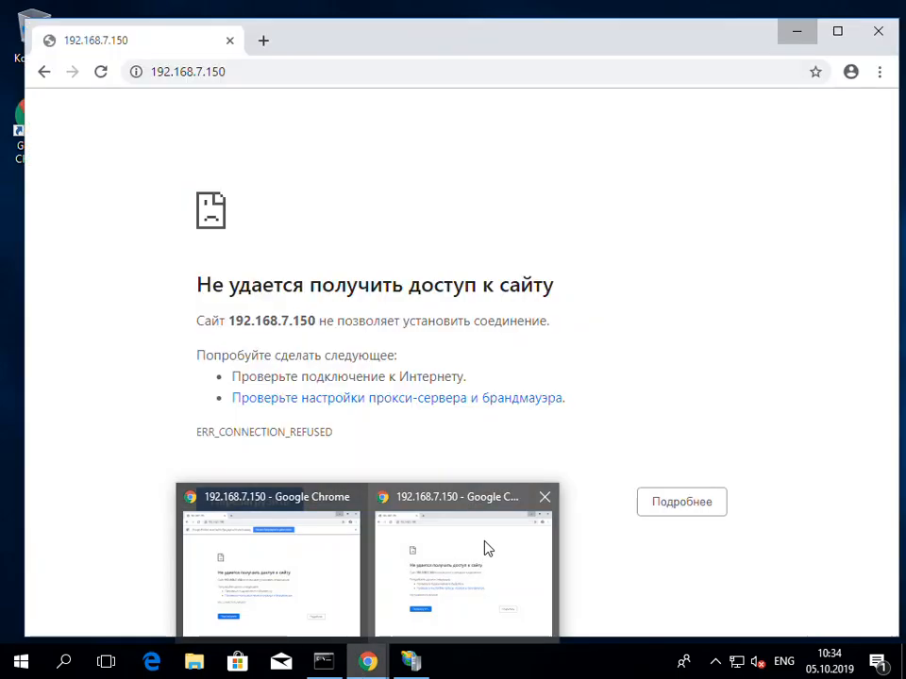
left_click(465, 510)
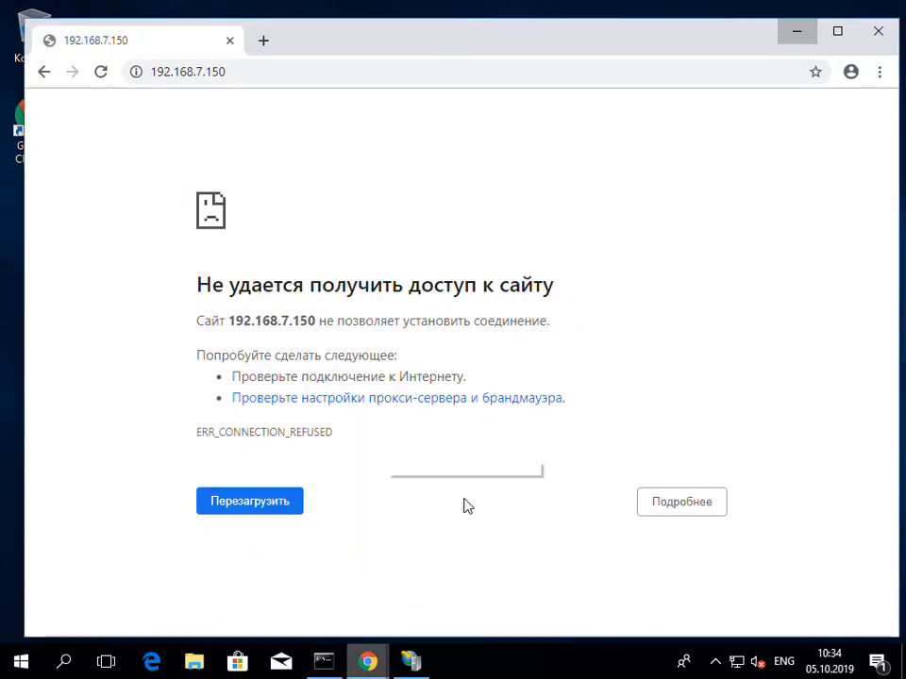
left_click(264, 41)
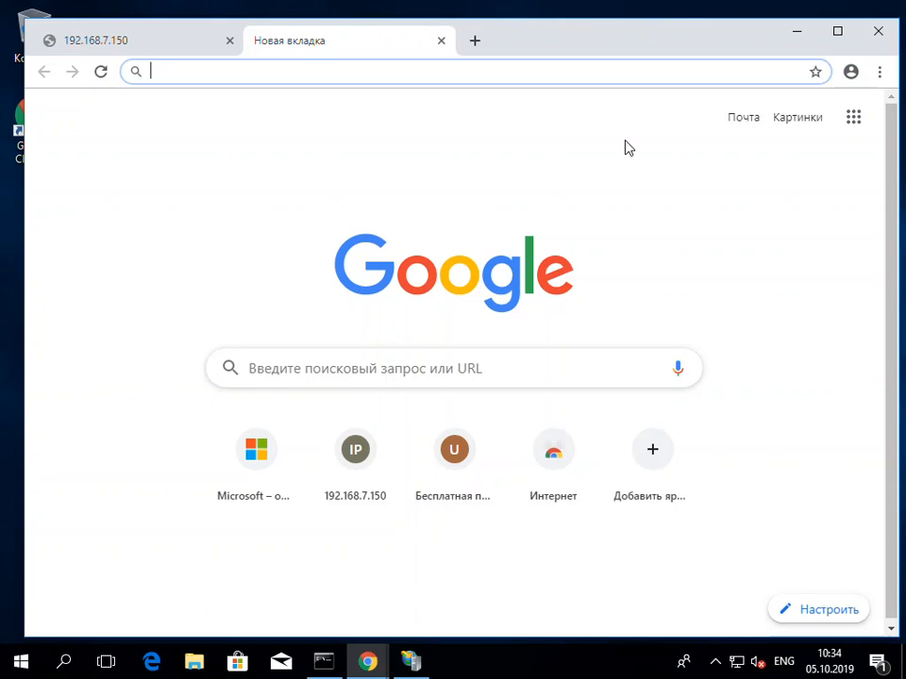
type("mic")
key("Return")
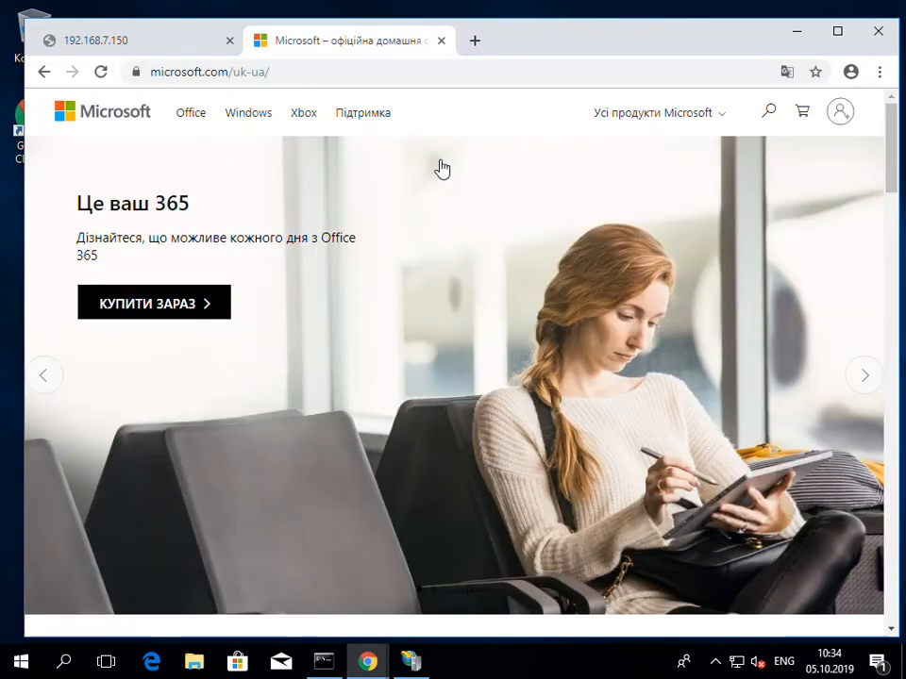
Save the complete Microsoft home page under its suggested name into C:\web, closing its tab and minimizing Chrome
left_click(878, 72)
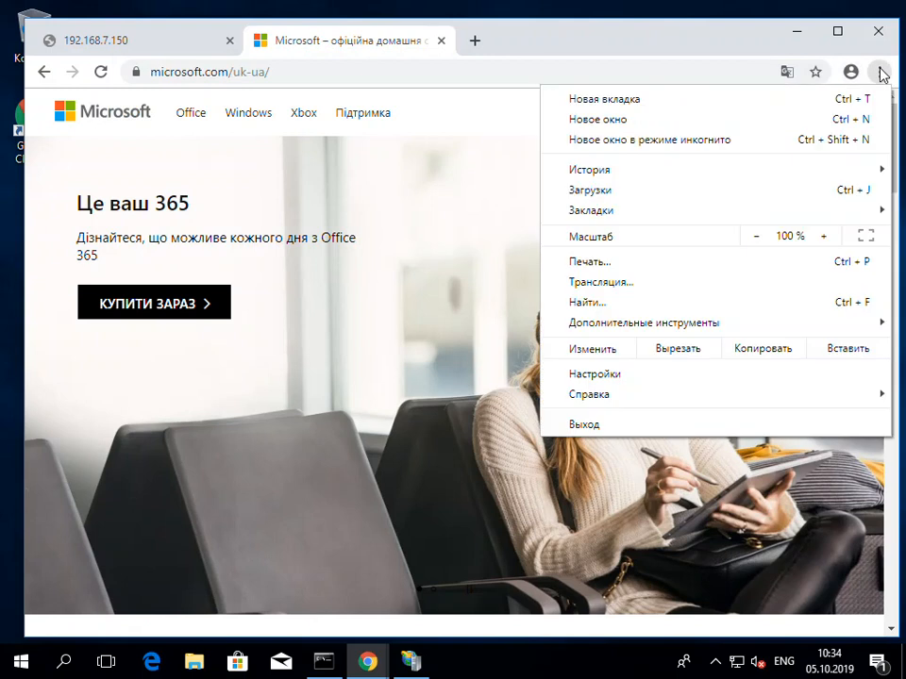
mouse_move(680, 327)
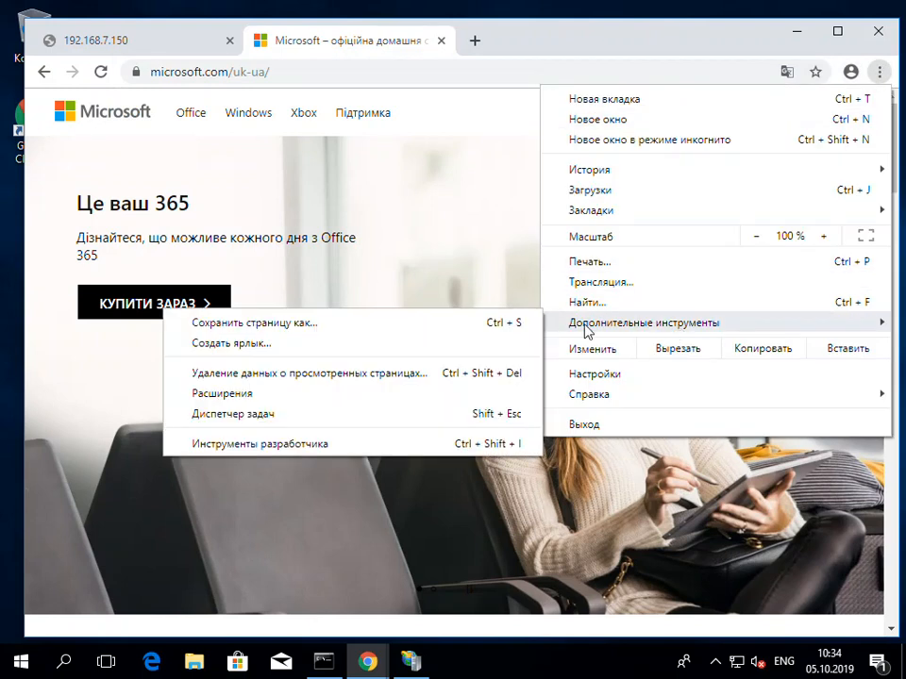
left_click(307, 324)
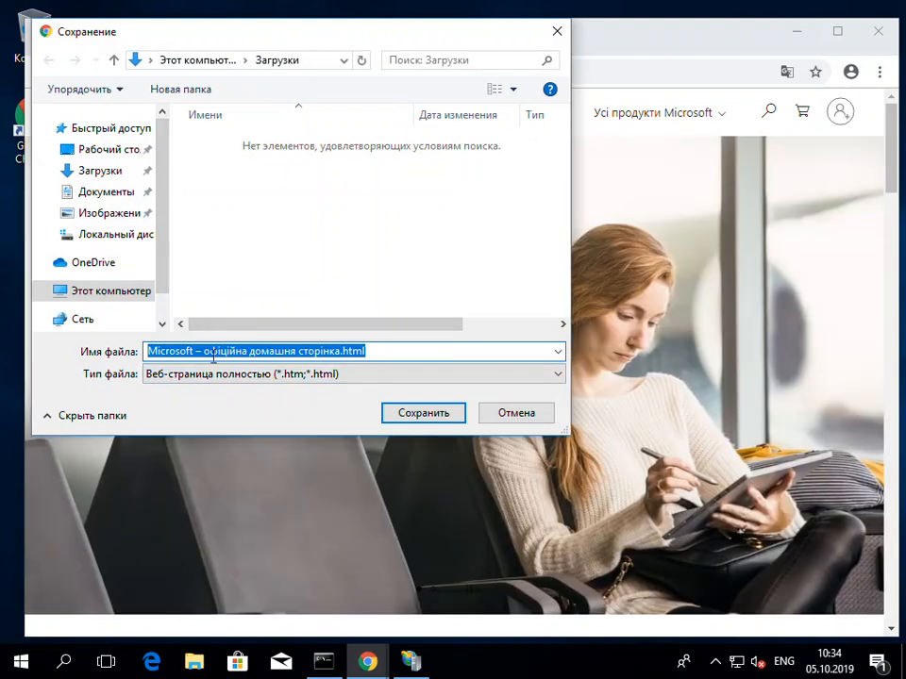
scroll(166, 274, "down", 1)
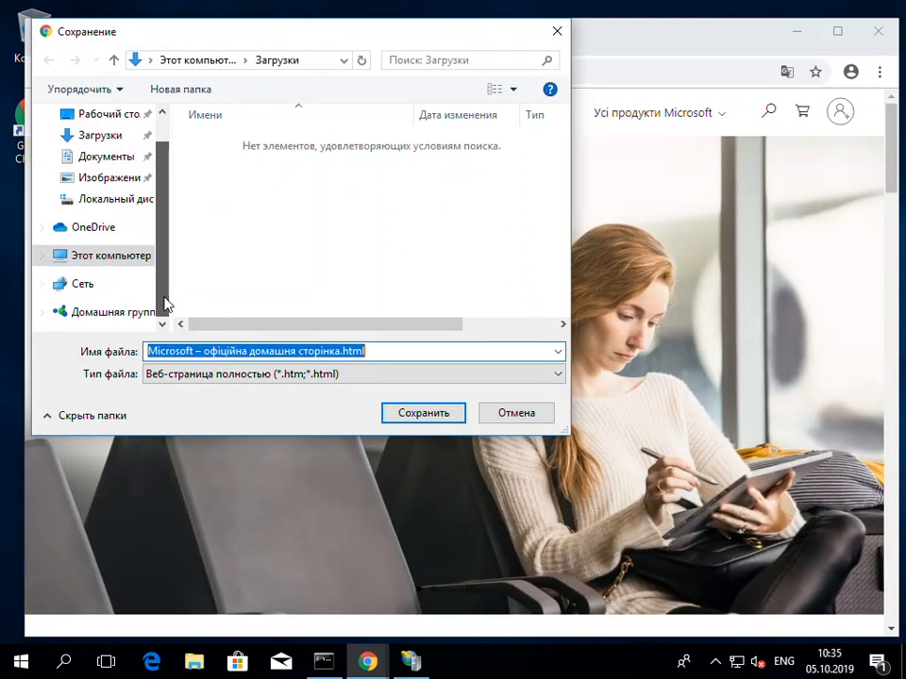
left_click(121, 262)
left_click_drag(562, 137, 561, 273)
double_click(330, 186)
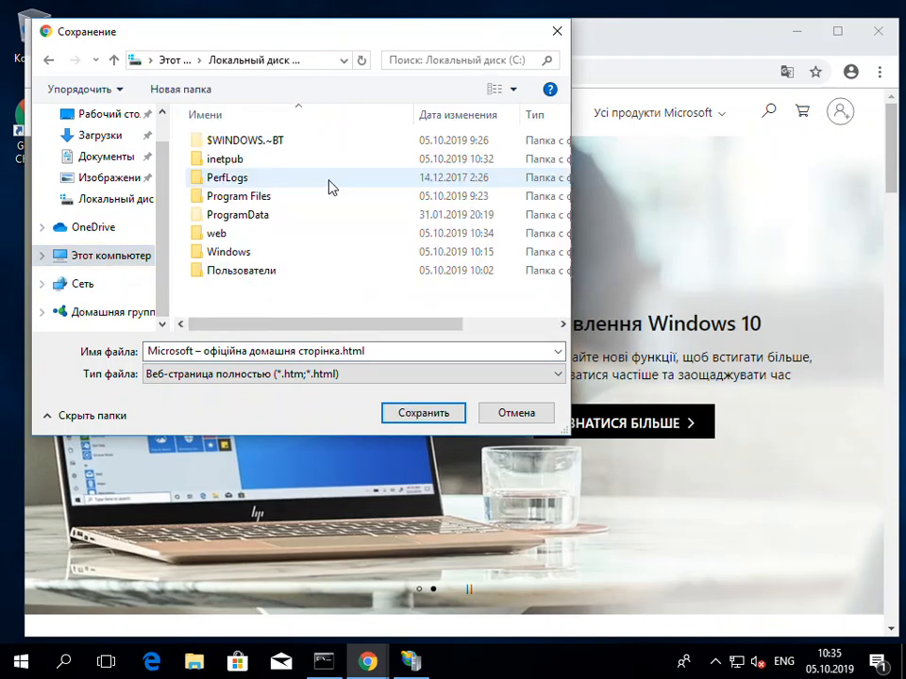
double_click(236, 236)
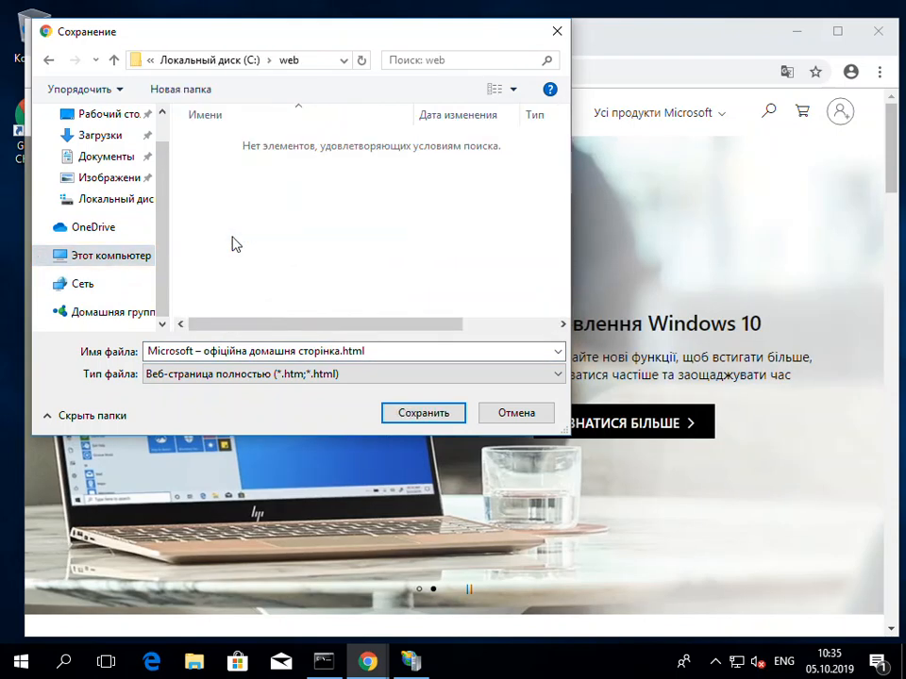
left_click(406, 415)
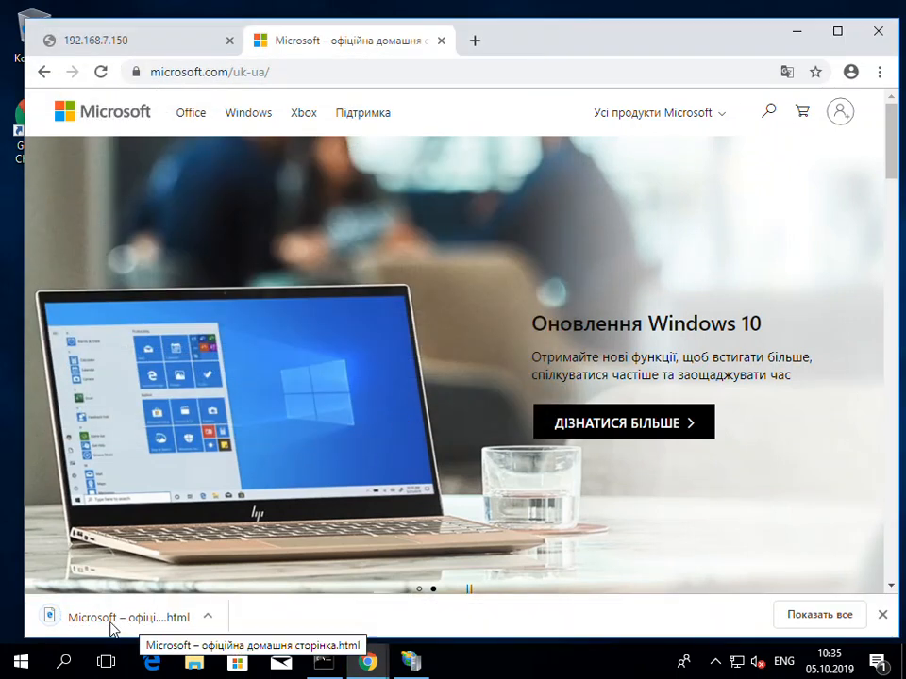
left_click(441, 42)
left_click(800, 34)
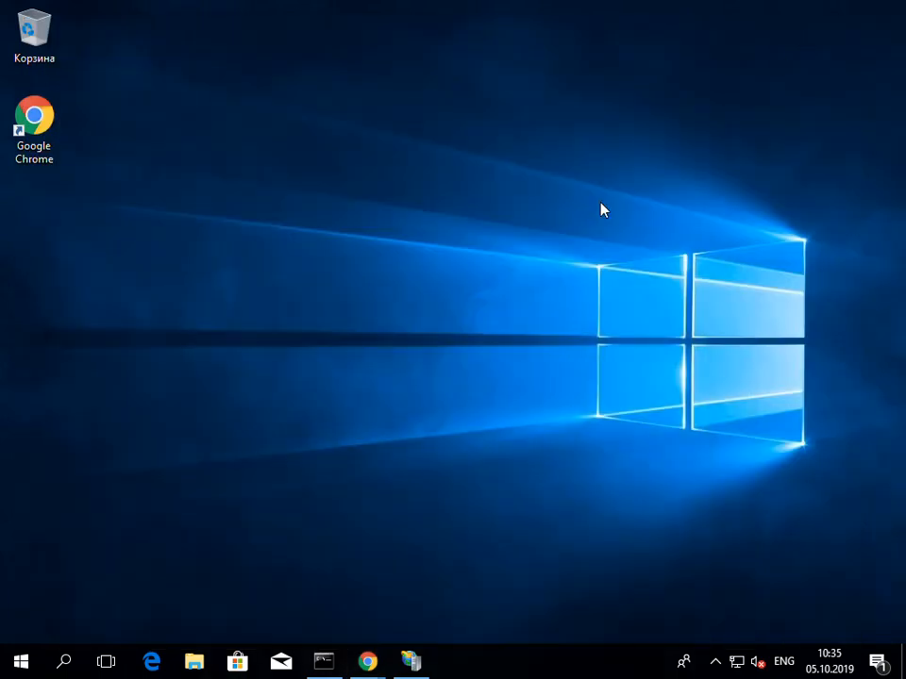
Rename the saved Microsoft HTML file in C:\web to index.html in File Explorer, accepting the separation from its _files folder
left_click(194, 663)
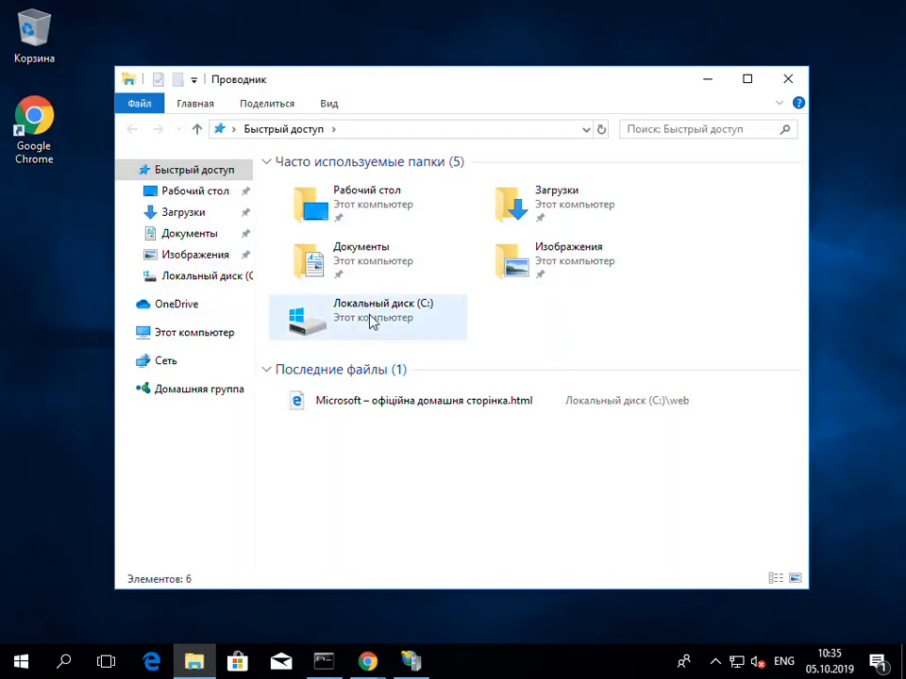
double_click(370, 319)
double_click(332, 277)
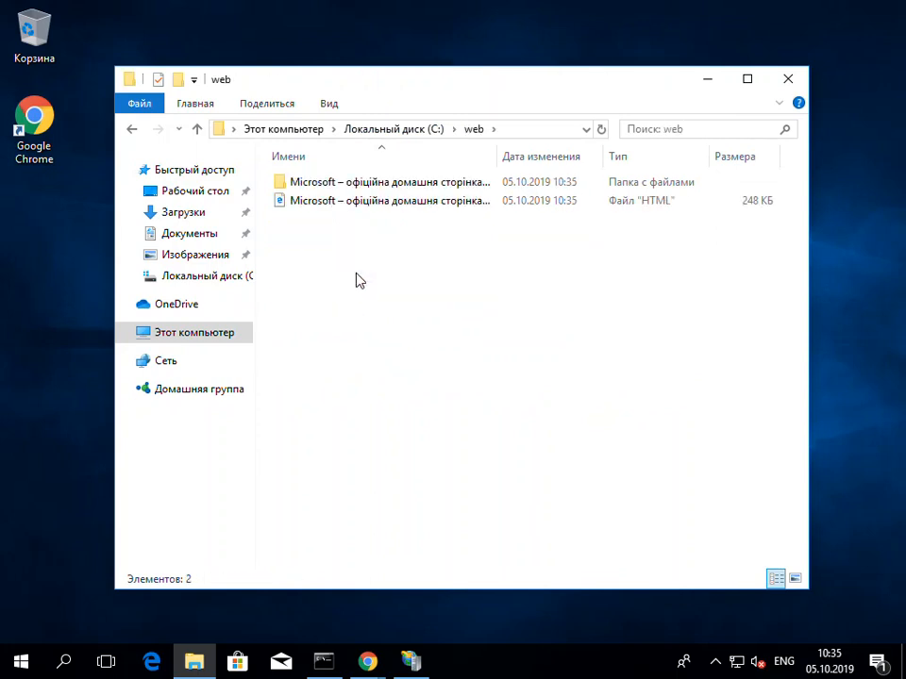
left_click_drag(499, 155, 600, 157)
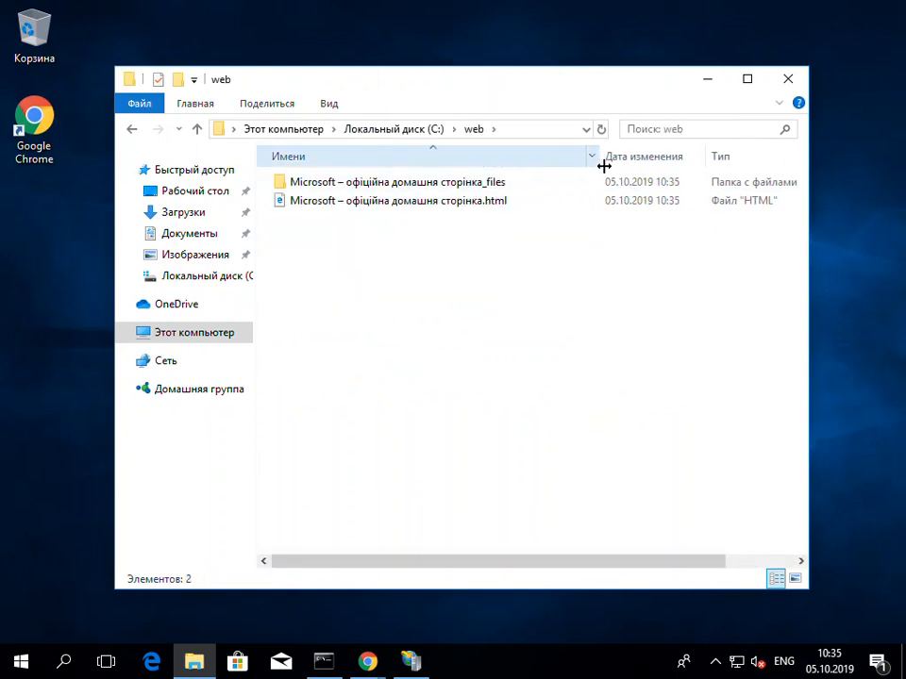
left_click(370, 204)
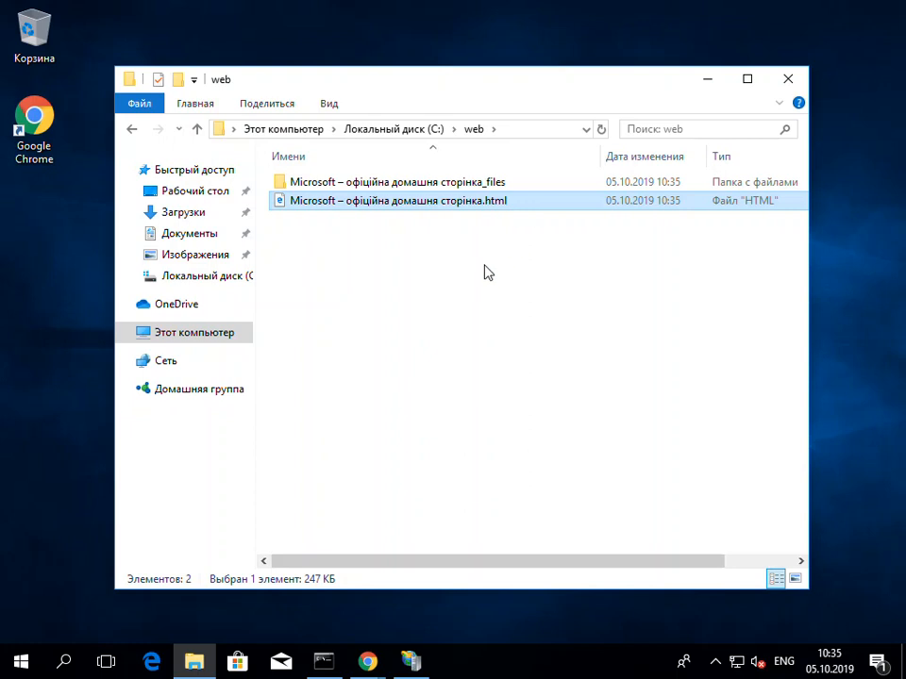
key("F2")
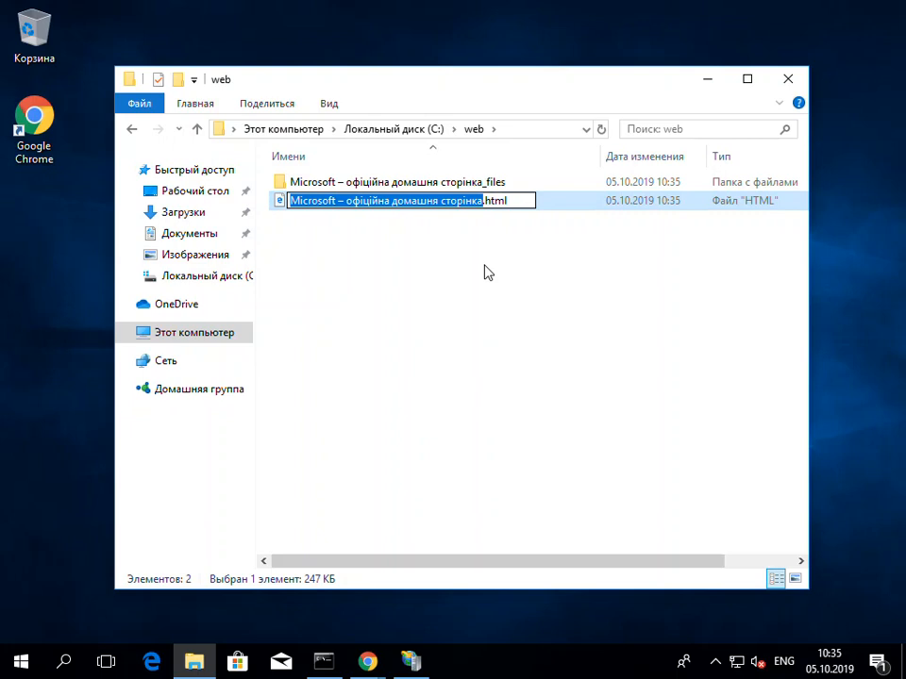
type("index")
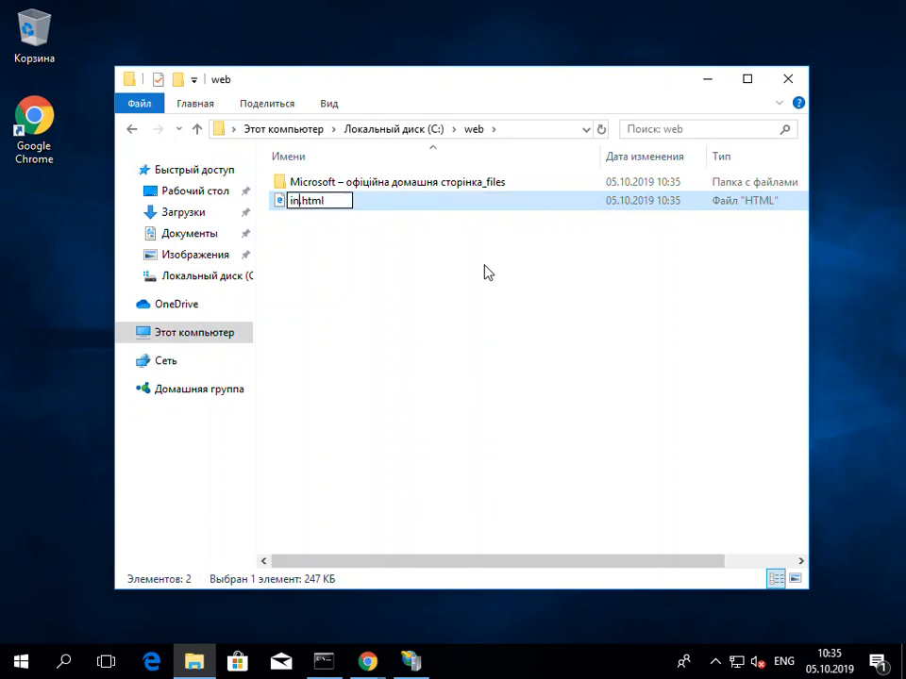
key("Return")
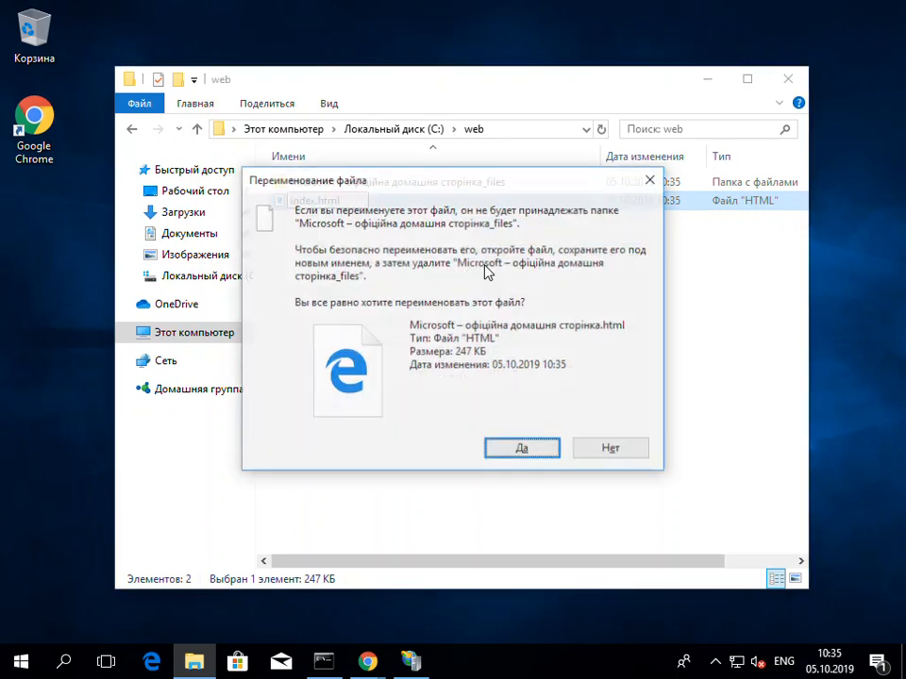
left_click(522, 450)
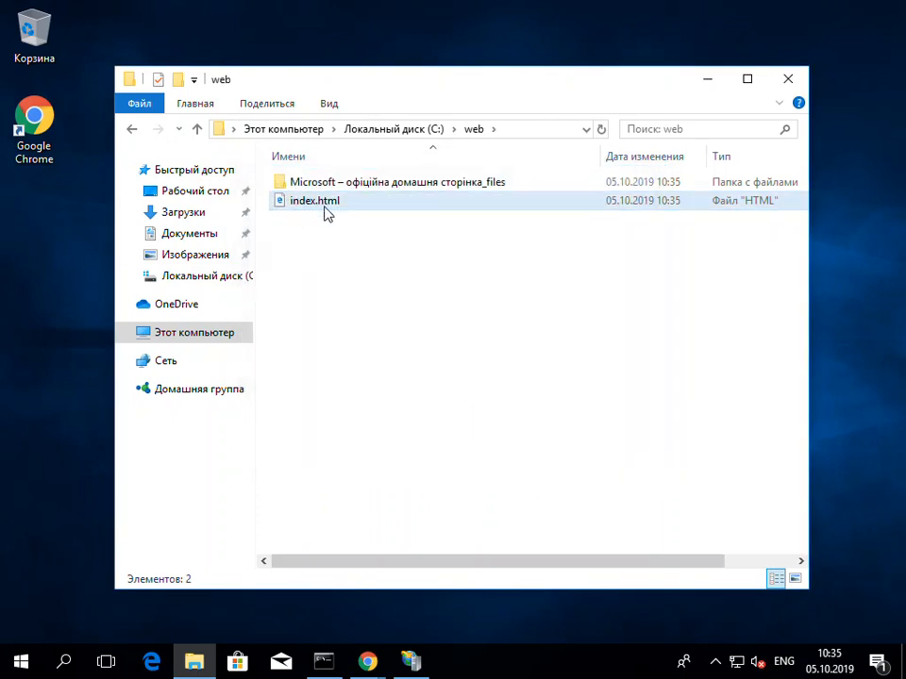
left_click(787, 79)
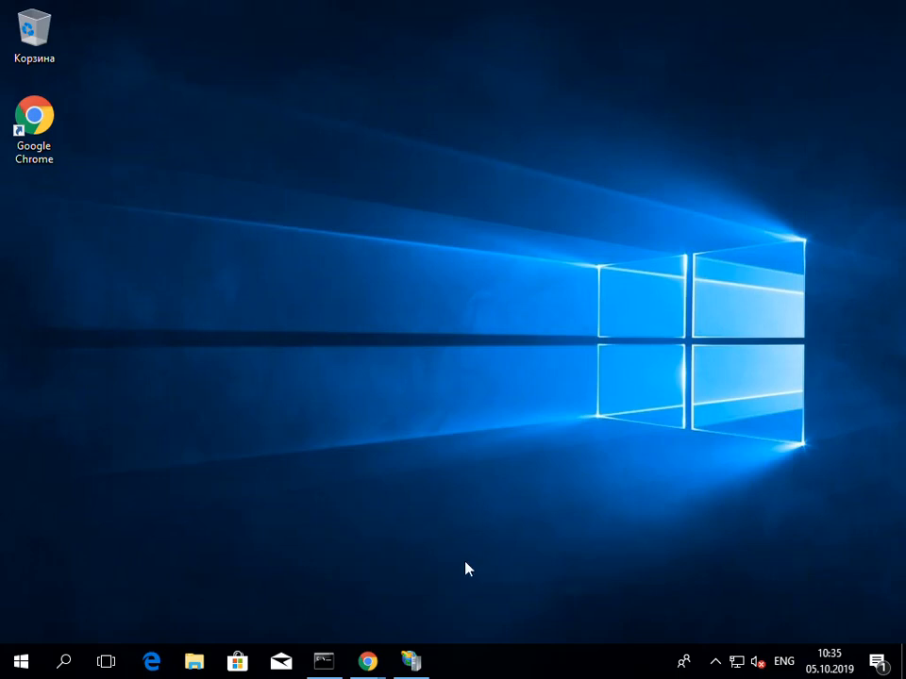
In IIS Manager, start adding a website named web under сайты, using the DefaultAppPool application pool
left_click(415, 666)
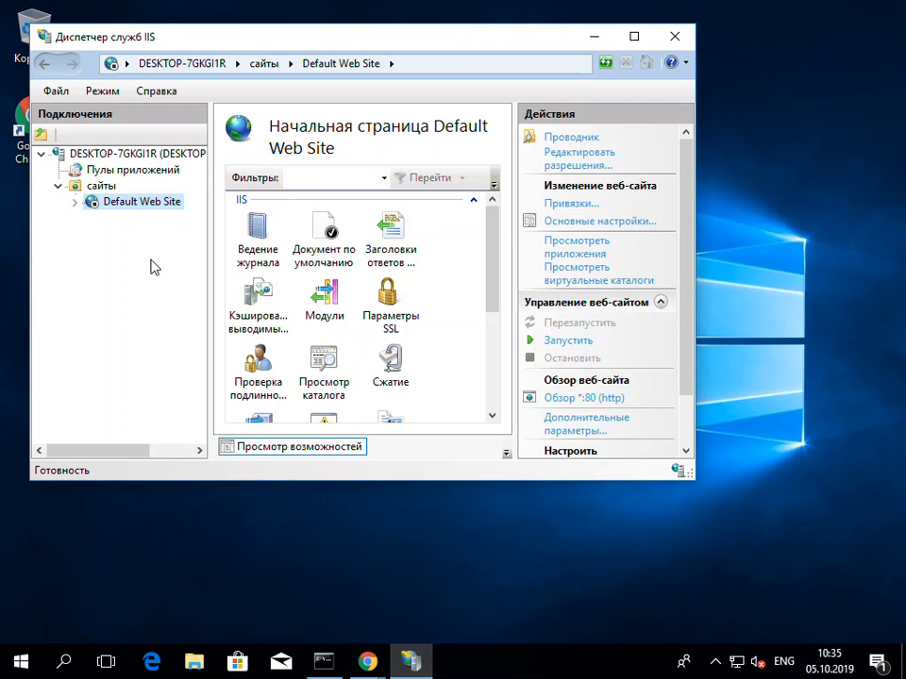
left_click(101, 186)
right_click(101, 185)
left_click(181, 196)
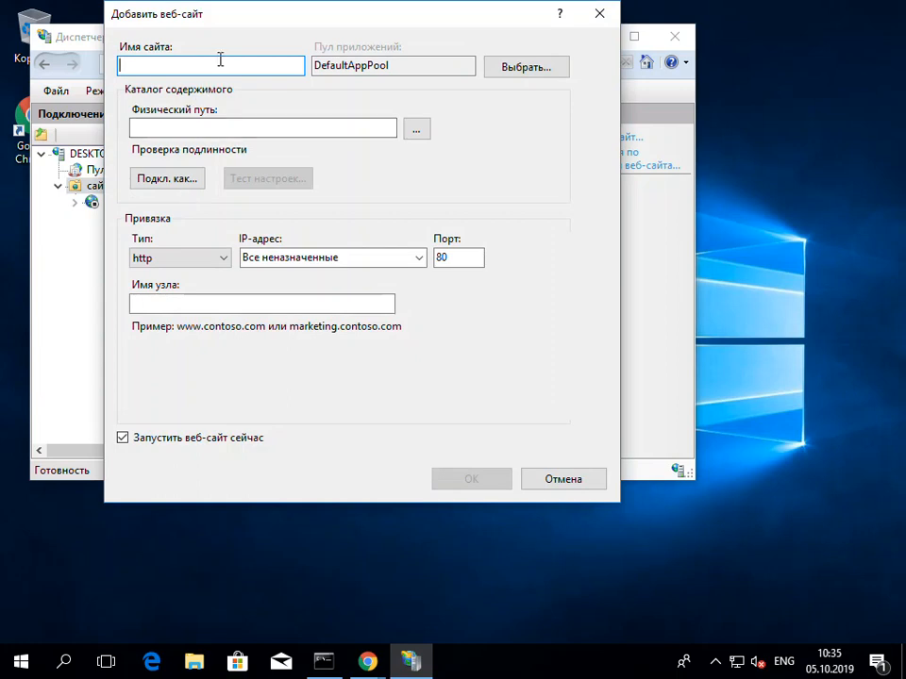
type("web")
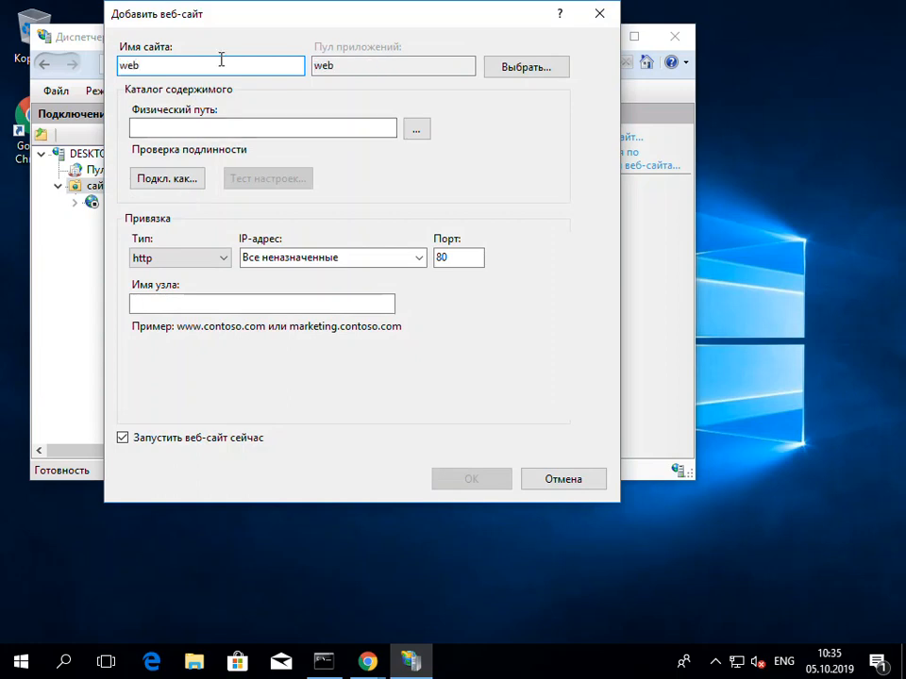
left_click(512, 68)
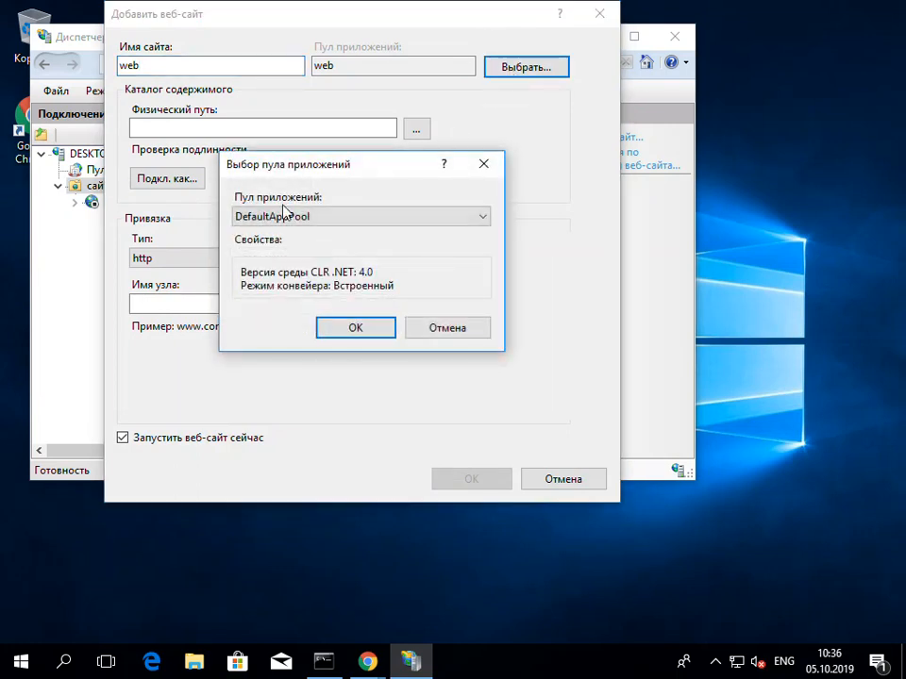
left_click(366, 332)
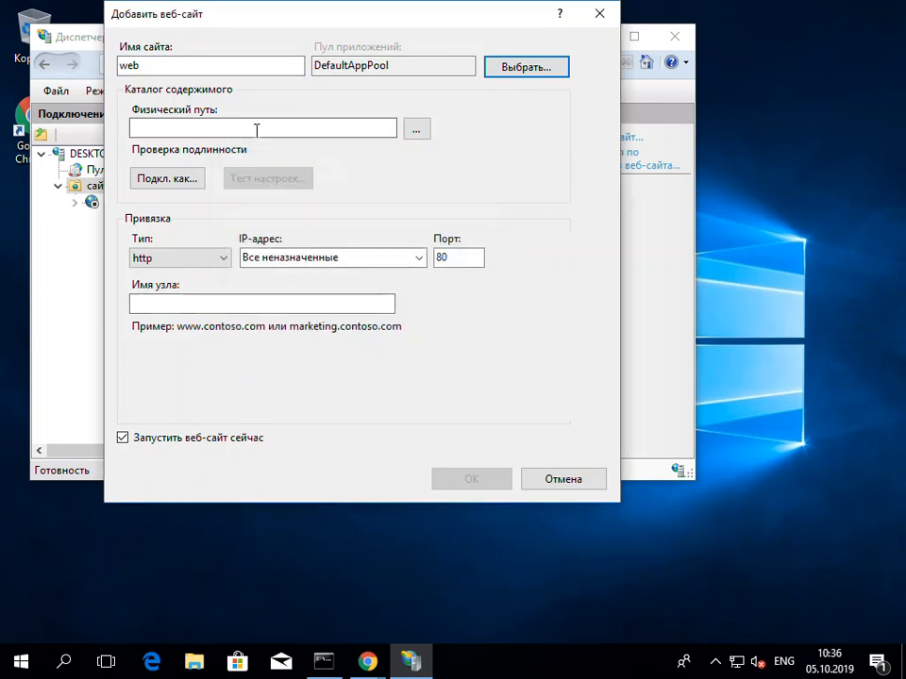
Set the new web site's physical path to C:\web and create it, accepting the duplicate *:80 binding
left_click(415, 129)
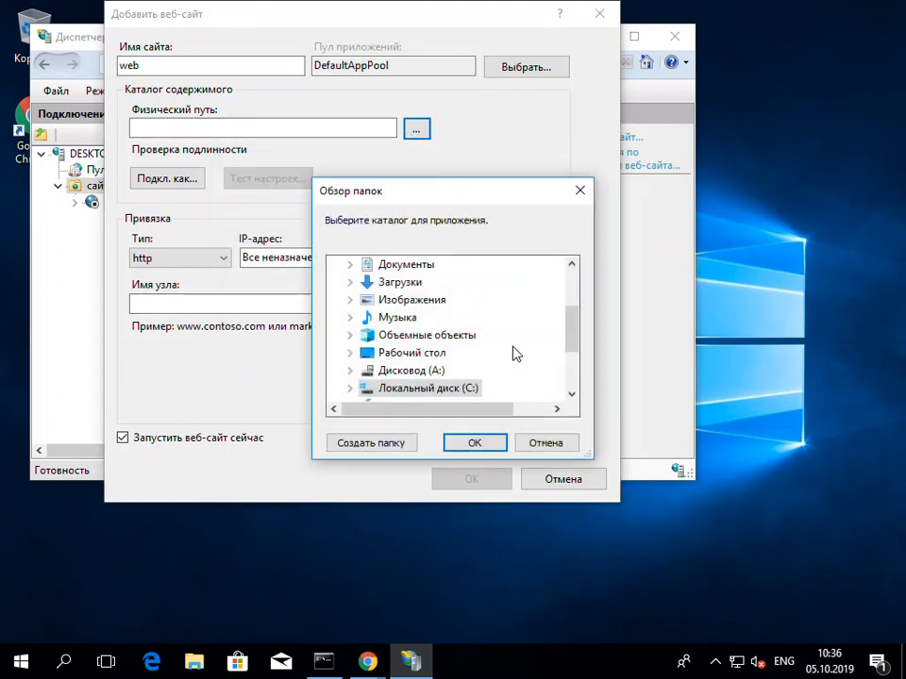
double_click(476, 394)
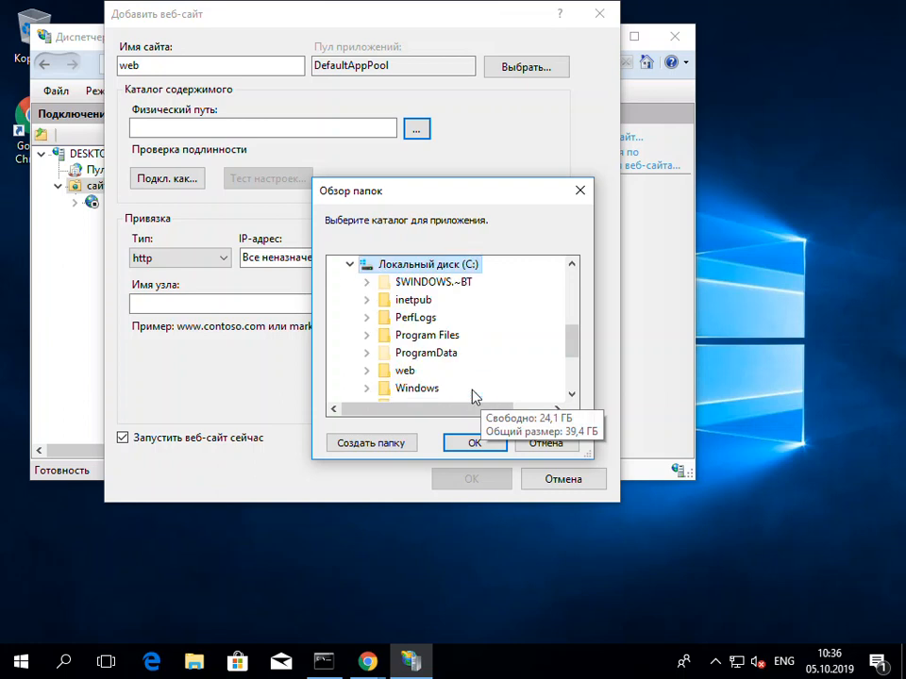
double_click(406, 371)
left_click(477, 443)
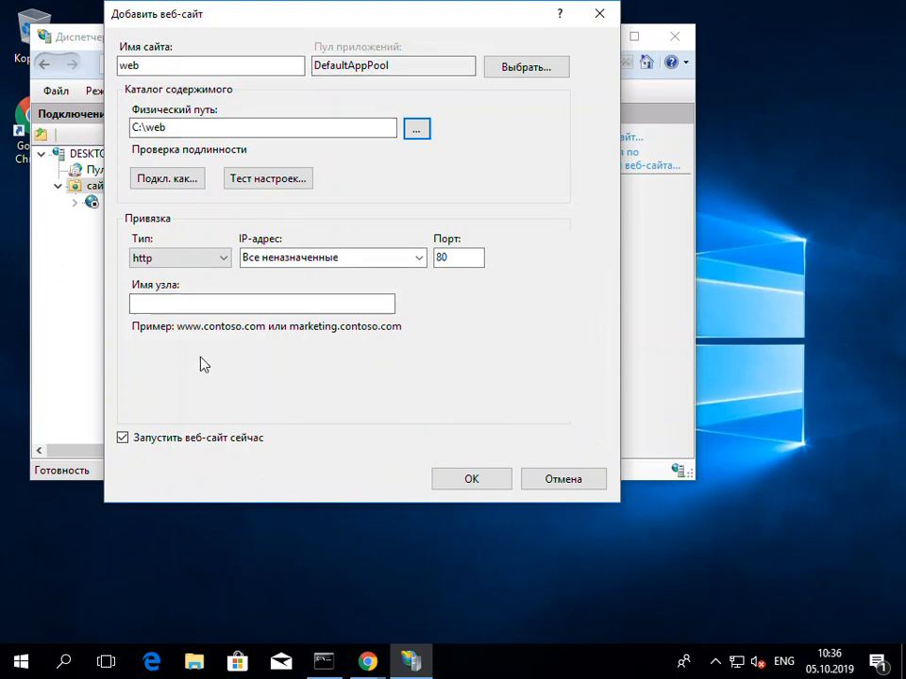
left_click(472, 491)
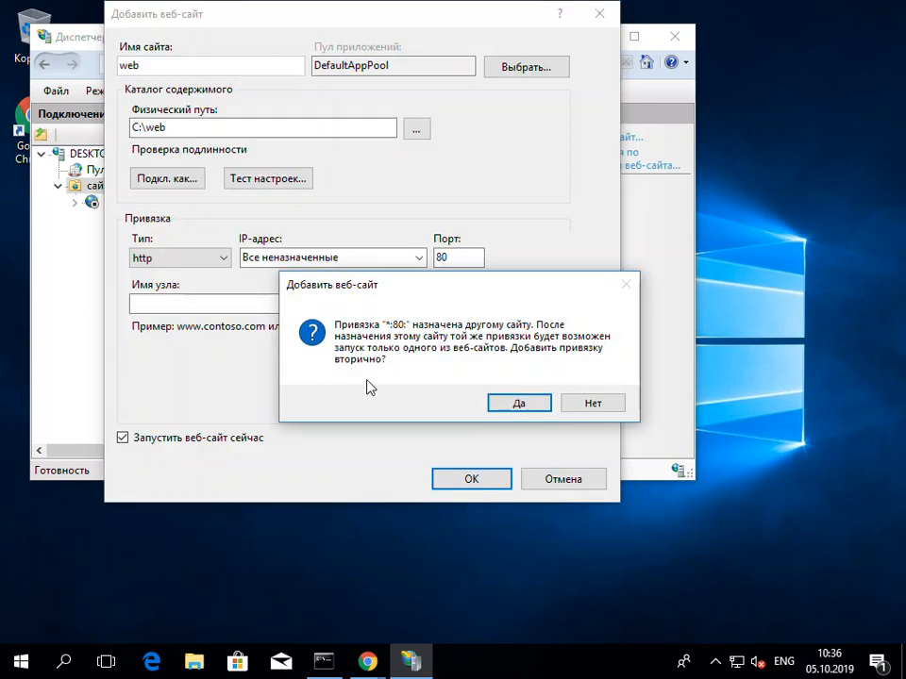
left_click(515, 402)
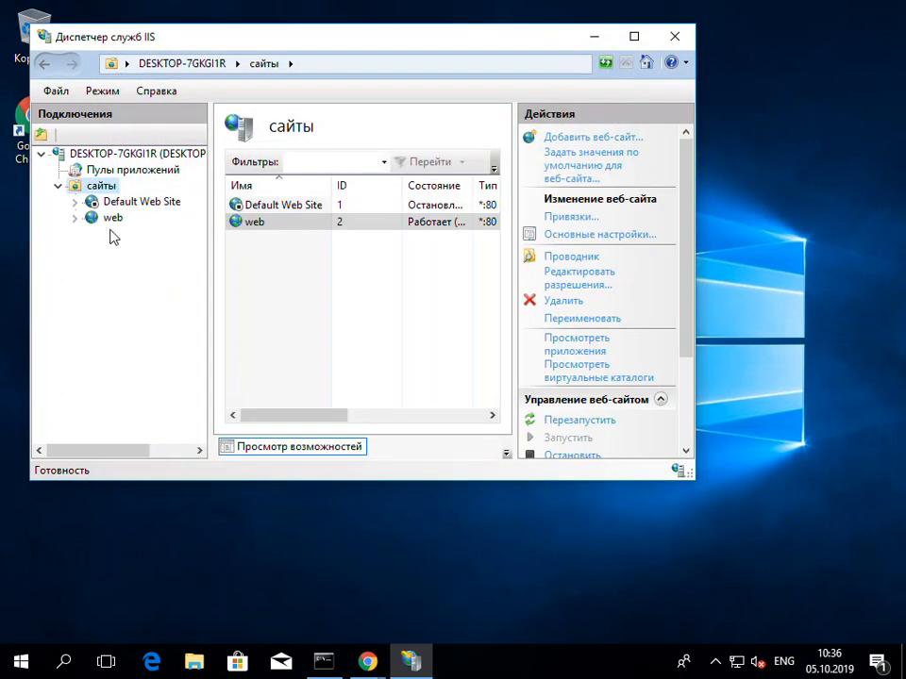
Minimize IIS Manager, switch to Chrome and reload 192.168.7.150 to check the page served by the new site
left_click(593, 36)
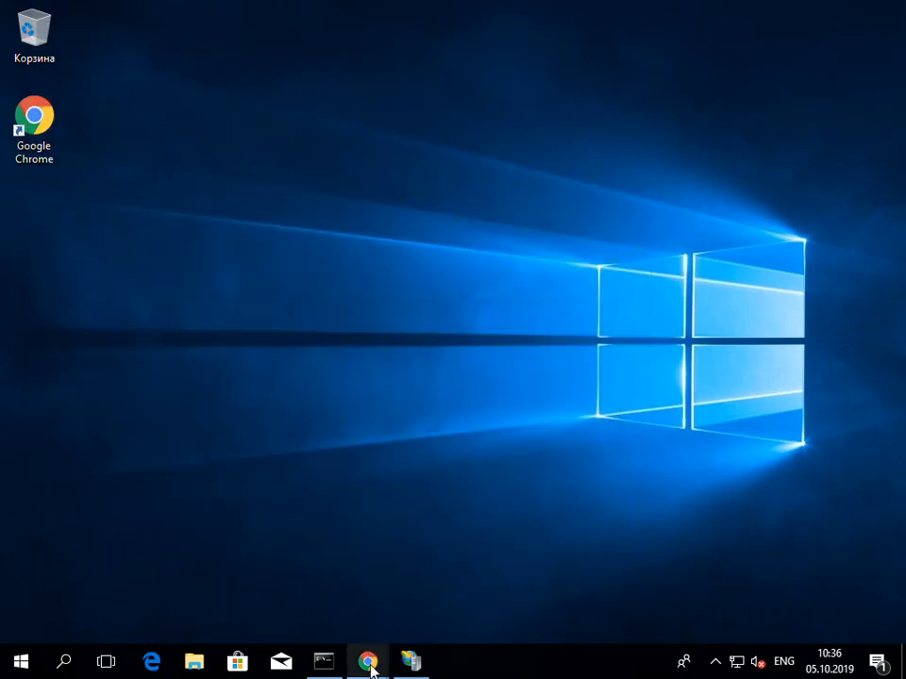
mouse_move(368, 658)
left_click(445, 566)
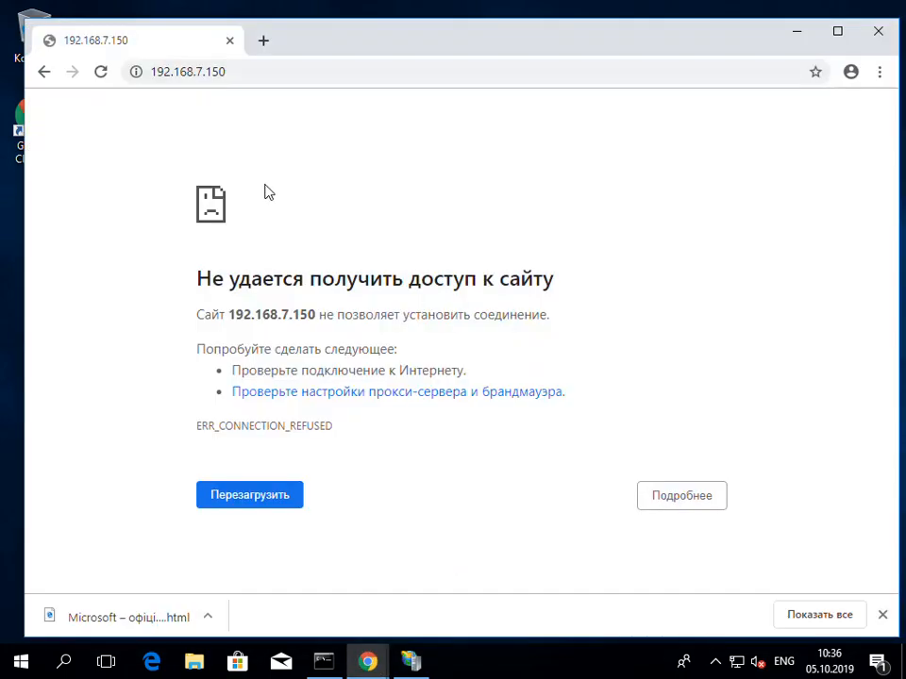
left_click(101, 72)
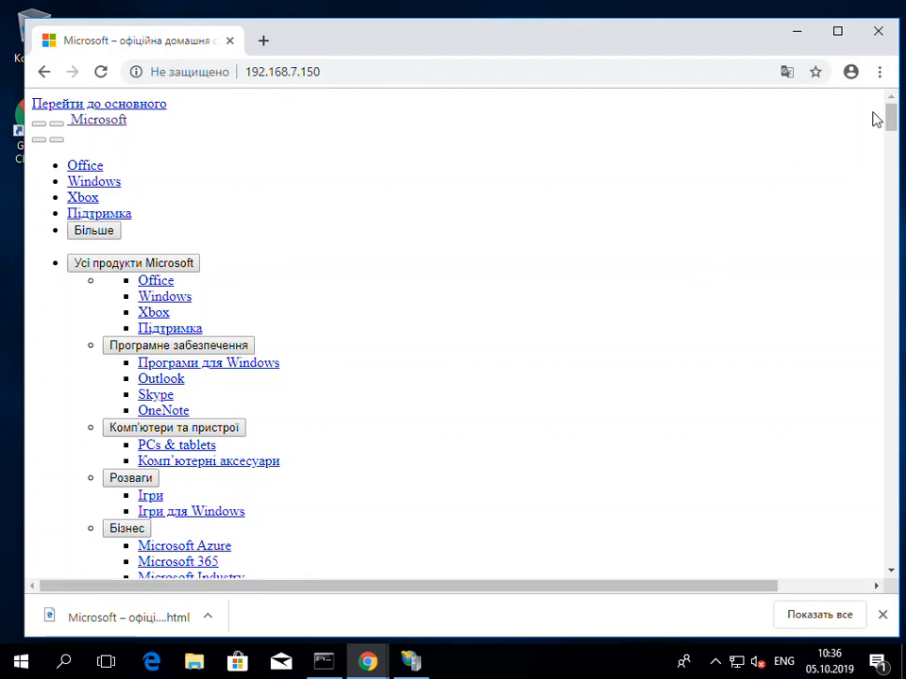
left_click_drag(891, 115, 884, 73)
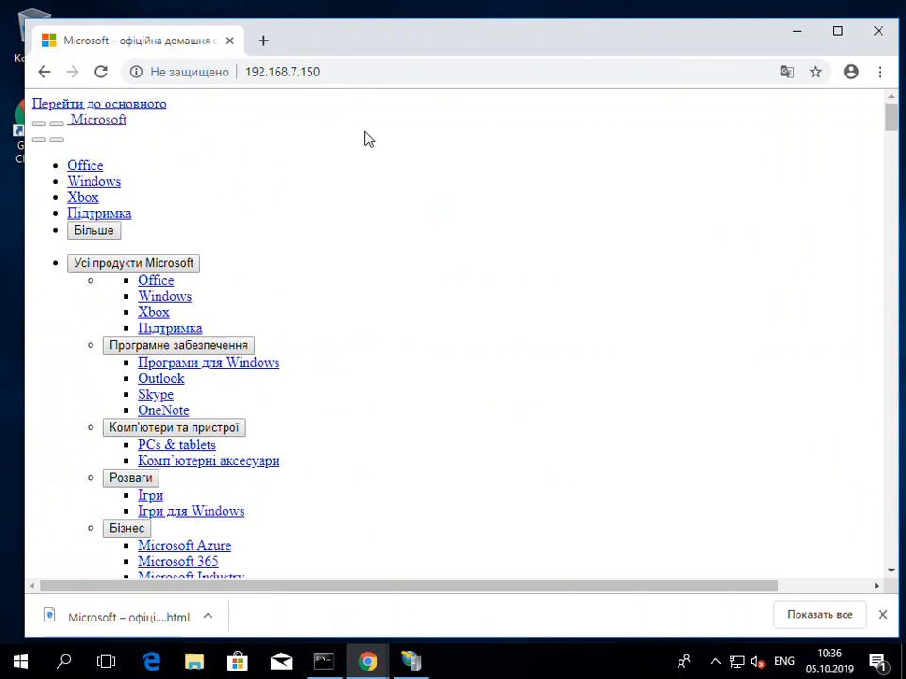